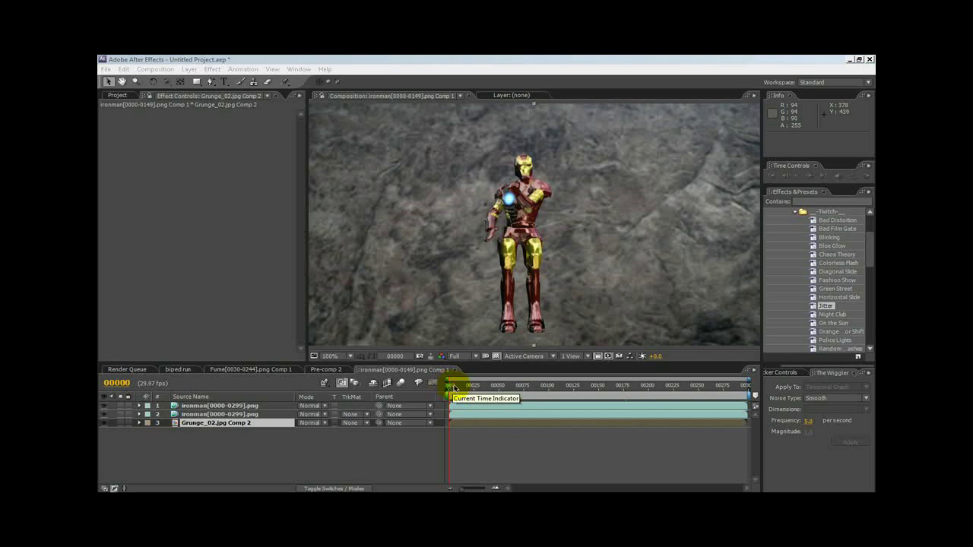
# Step: Select the ironman layer to show its Echo settings (12 echoes, Add) and scrub to preview
pyautogui.moveTo(454, 389)
pyautogui.mouseDown()
pyautogui.moveTo(470, 387)
pyautogui.moveTo(448, 386)
pyautogui.mouseUp()
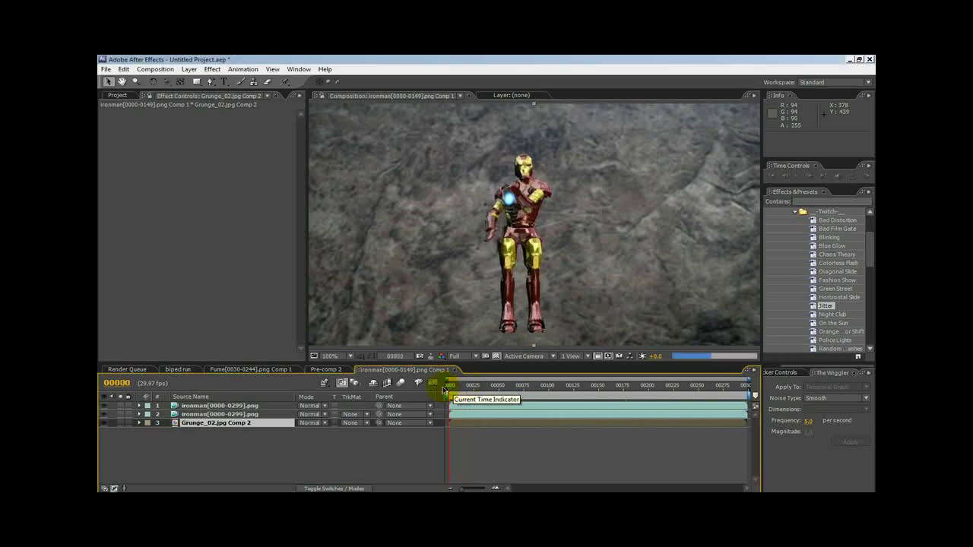
pyautogui.click(196, 415)
pyautogui.click(111, 115)
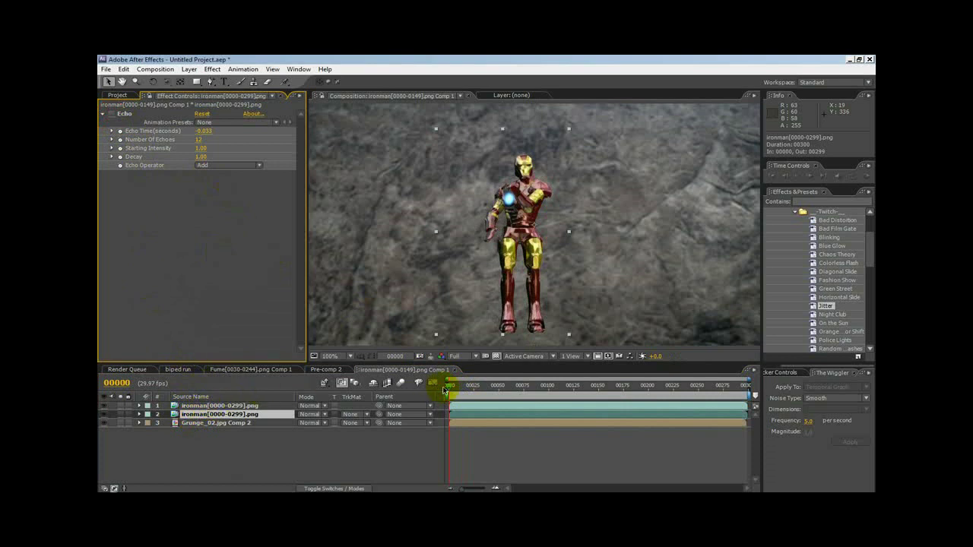
pyautogui.moveTo(450, 390); pyautogui.dragTo(337, 398)
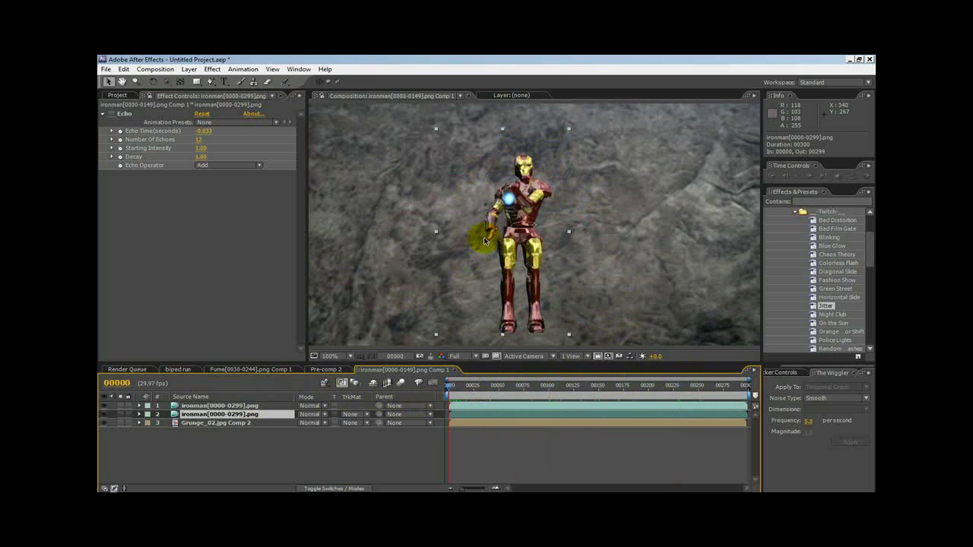
# Step: Hide the Grunge and full-colour Iron Man layers, show the outline layer, and preview the animation
pyautogui.click(104, 424)
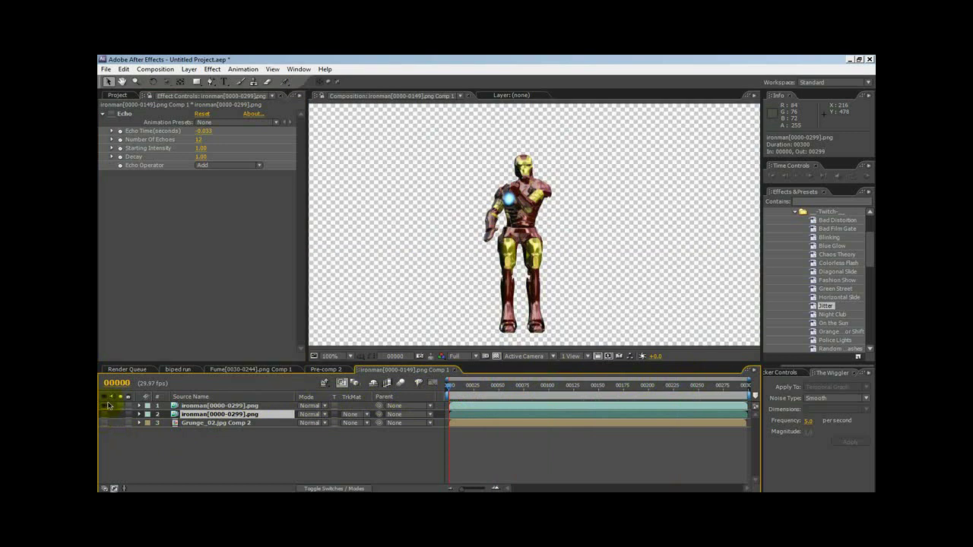
pyautogui.click(105, 406)
pyautogui.click(105, 414)
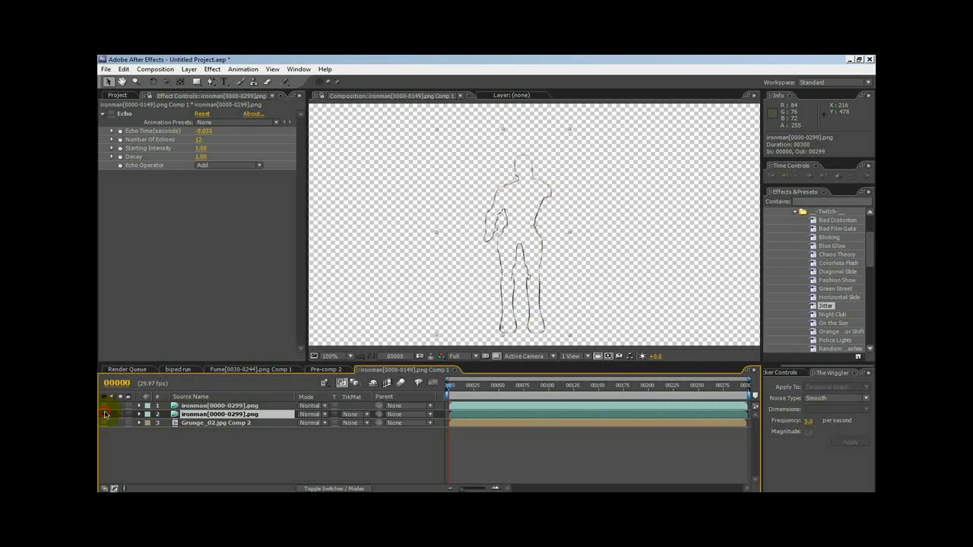
pyautogui.moveTo(444, 390); pyautogui.dragTo(424, 370)
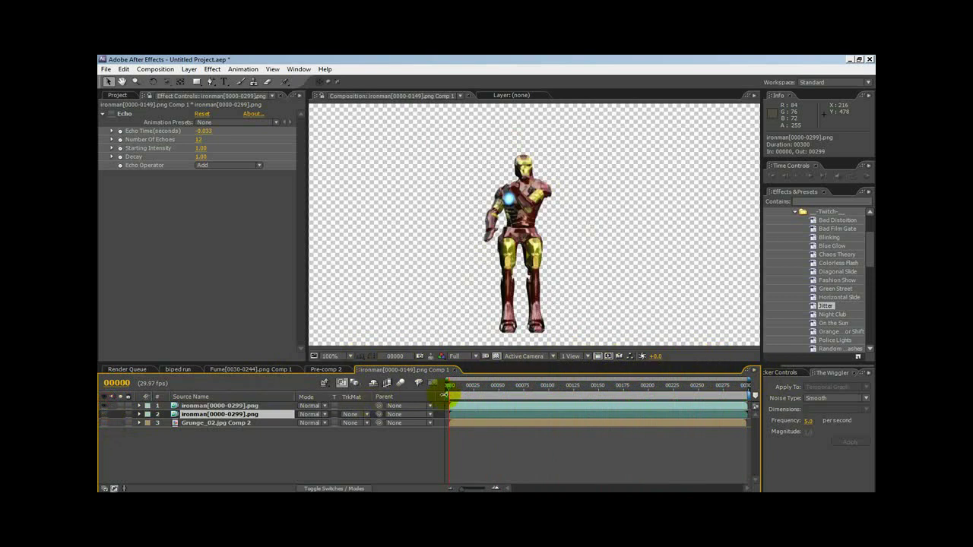
# Step: Scrub back and forth through the full-colour Iron Man's jump over the transparent background
pyautogui.moveTo(450, 389)
pyautogui.mouseDown()
pyautogui.moveTo(804, 384)
pyautogui.moveTo(442, 388)
pyautogui.moveTo(699, 380)
pyautogui.moveTo(437, 375)
pyautogui.mouseUp()
pyautogui.moveTo(534, 364); pyautogui.dragTo(753, 363)
pyautogui.moveTo(692, 358); pyautogui.dragTo(422, 357)
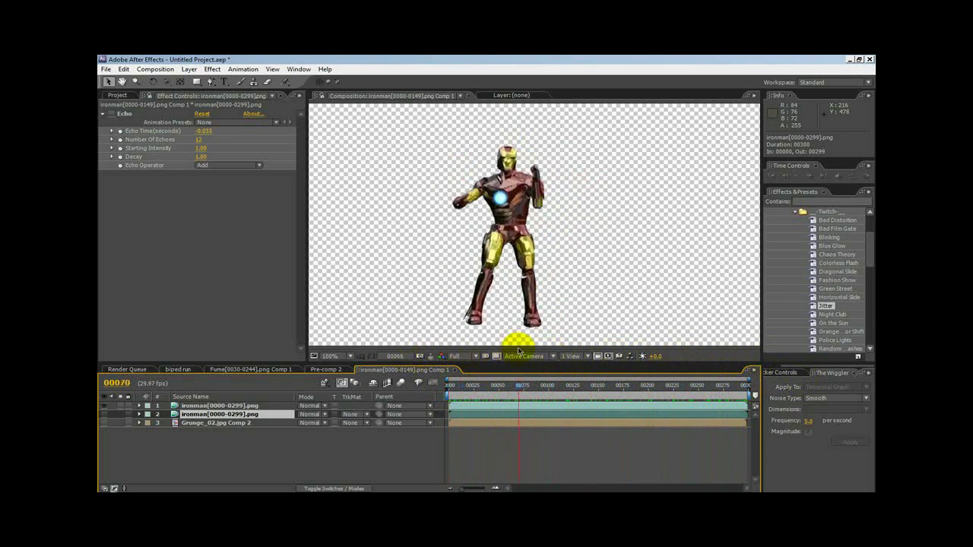
pyautogui.moveTo(577, 349); pyautogui.dragTo(433, 350)
pyautogui.moveTo(542, 334); pyautogui.dragTo(418, 350)
pyautogui.moveTo(525, 344); pyautogui.dragTo(406, 337)
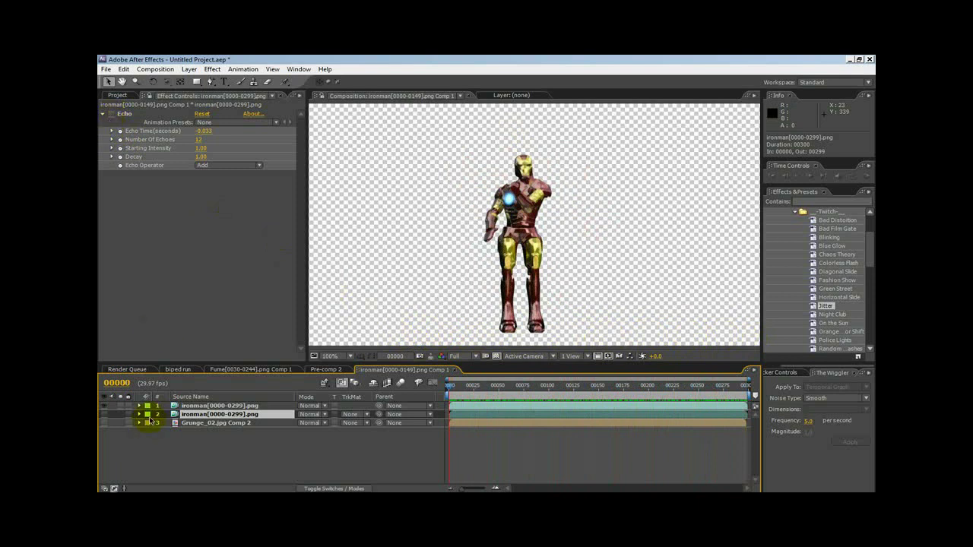
# Step: Hide the full-colour Iron Man, show the outline layer, and keep the grunge background hidden
pyautogui.click(103, 414)
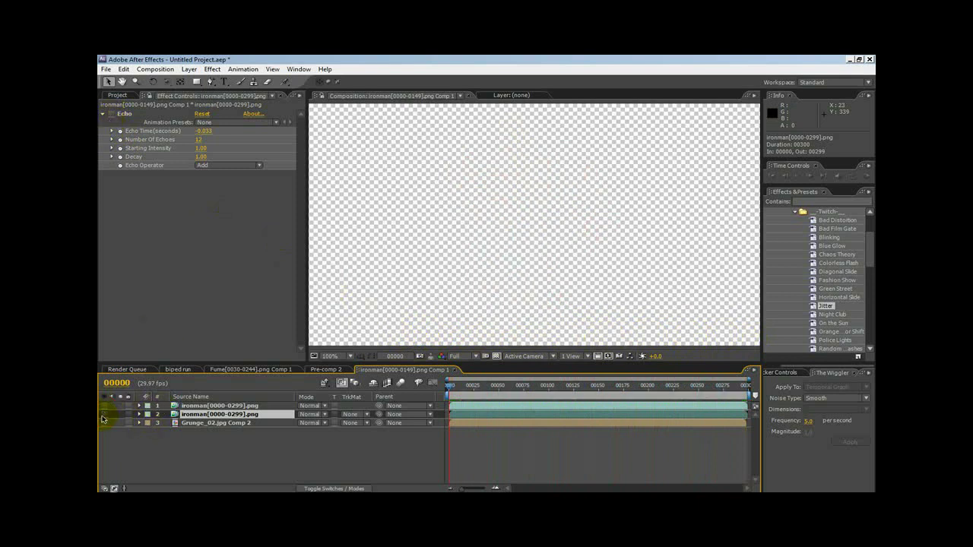
pyautogui.click(104, 418)
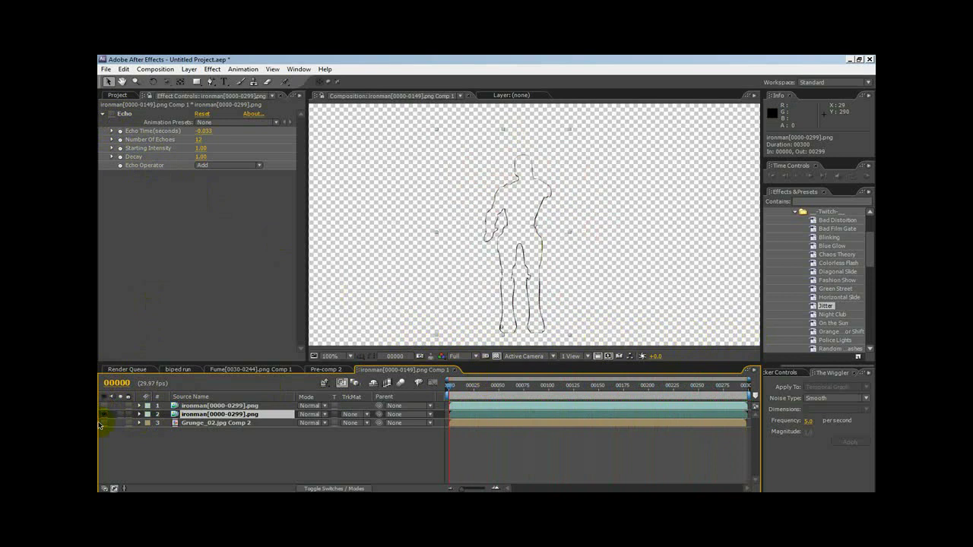
pyautogui.click(104, 424)
pyautogui.click(104, 424)
# Step: Add a white solid layer beneath the ironman layers and preview the outline over it
pyautogui.click(187, 70)
pyautogui.moveTo(198, 80)
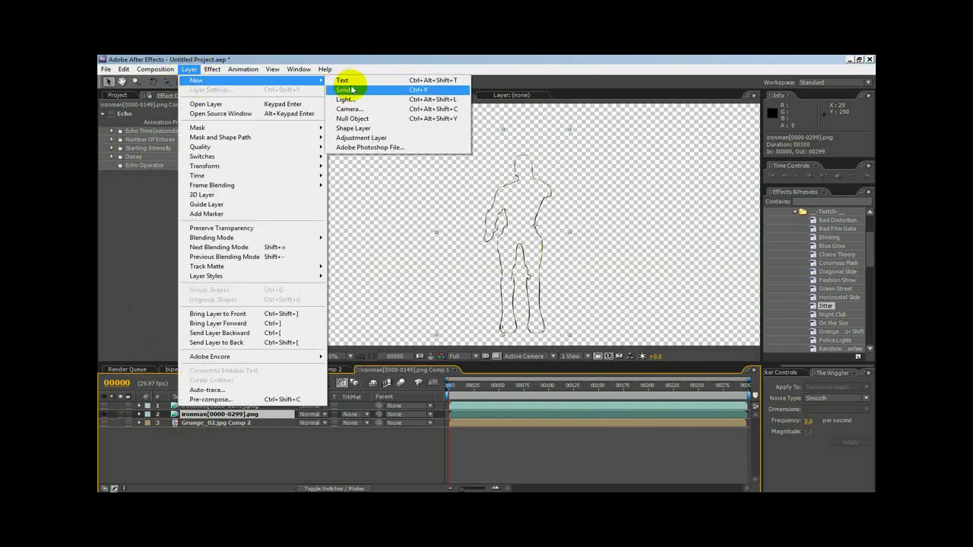
pyautogui.click(346, 91)
pyautogui.click(438, 298)
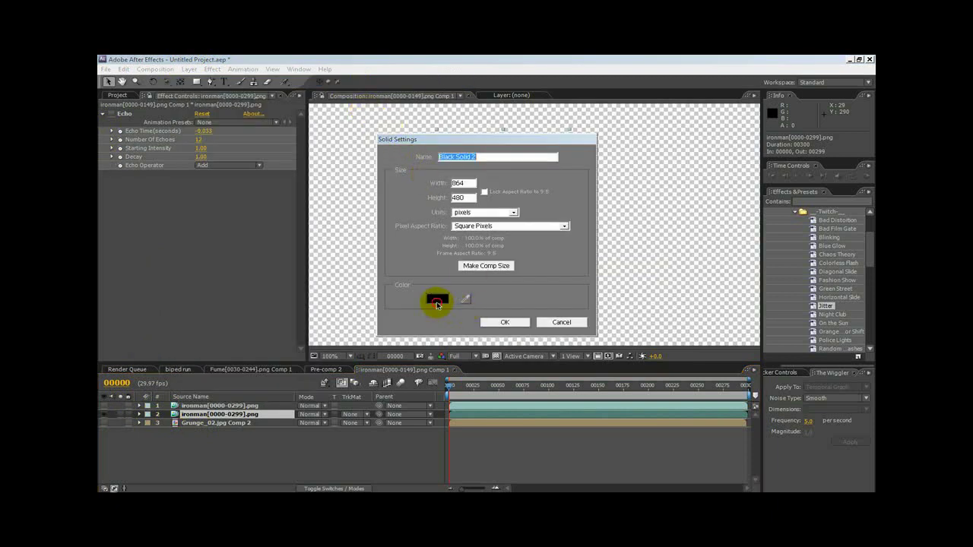
pyautogui.moveTo(189, 118); pyautogui.dragTo(108, 76)
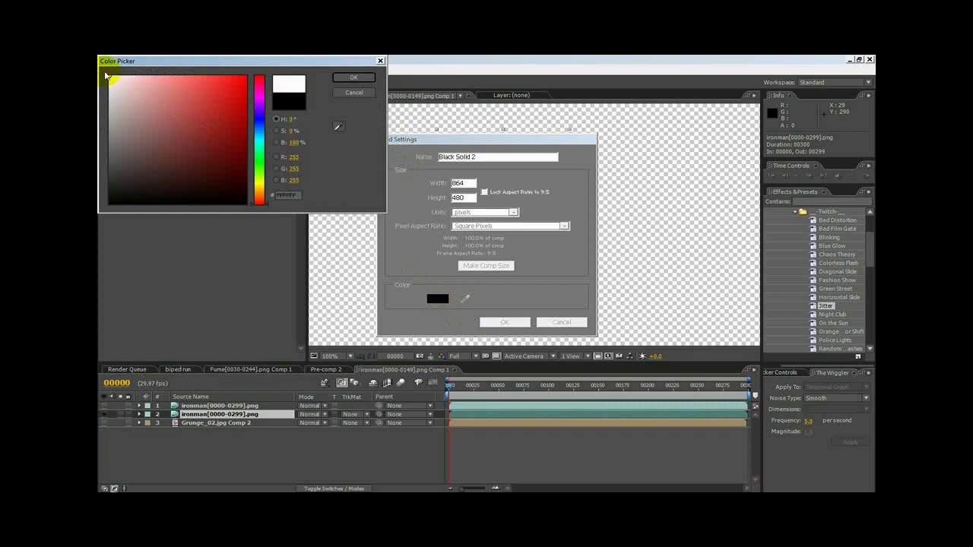
pyautogui.click(353, 77)
pyautogui.click(506, 322)
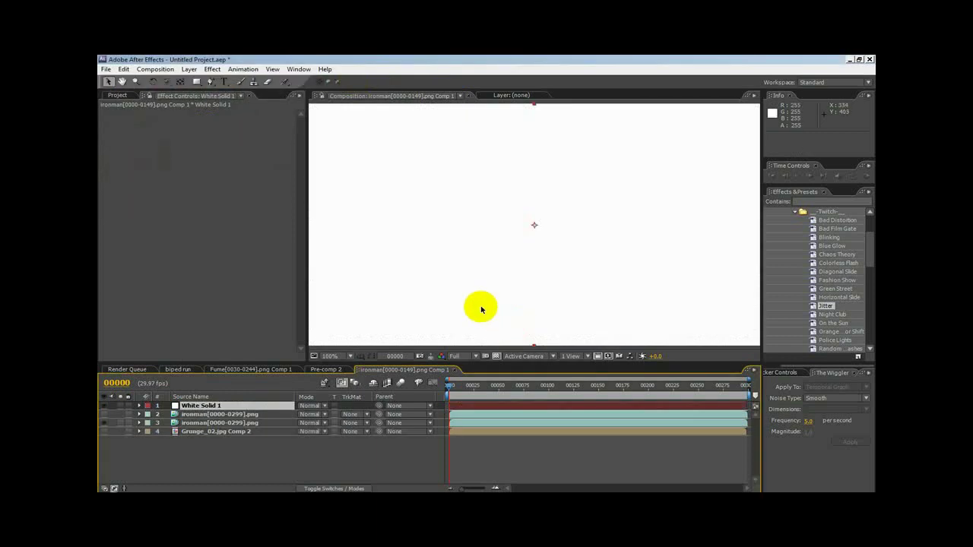
pyautogui.moveTo(201, 410); pyautogui.dragTo(199, 427)
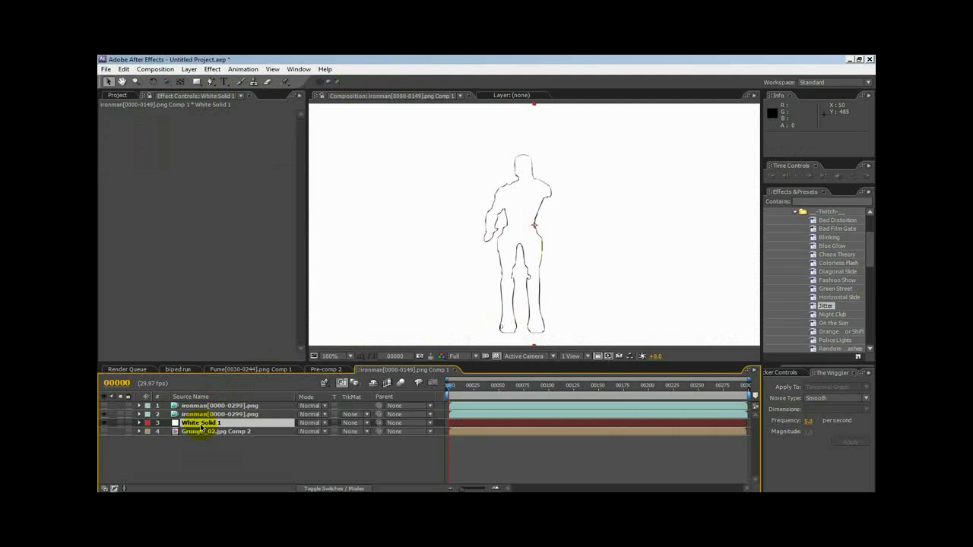
pyautogui.moveTo(446, 388); pyautogui.dragTo(419, 387)
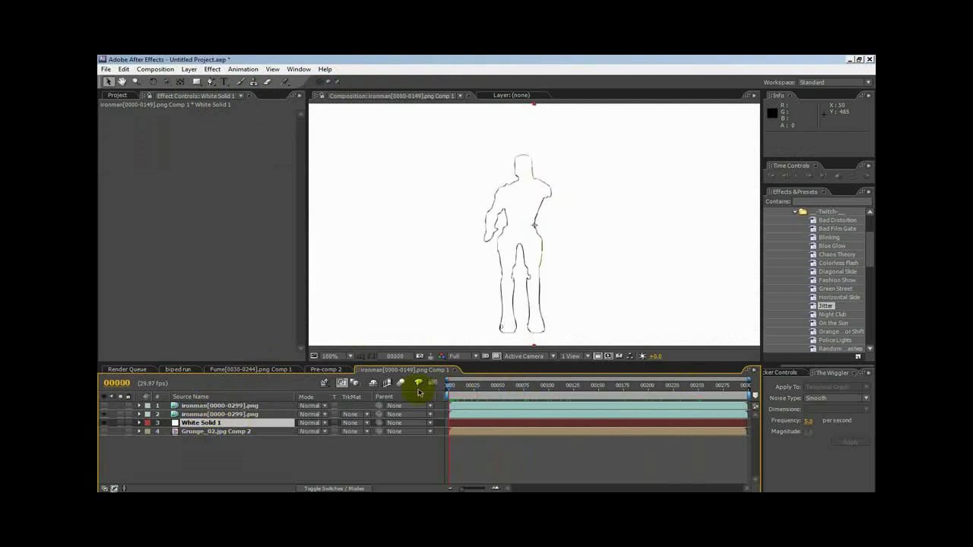
# Step: Lower the ironman layer's Echo decay to 0.96 and preview the fading trails
pyautogui.click(213, 414)
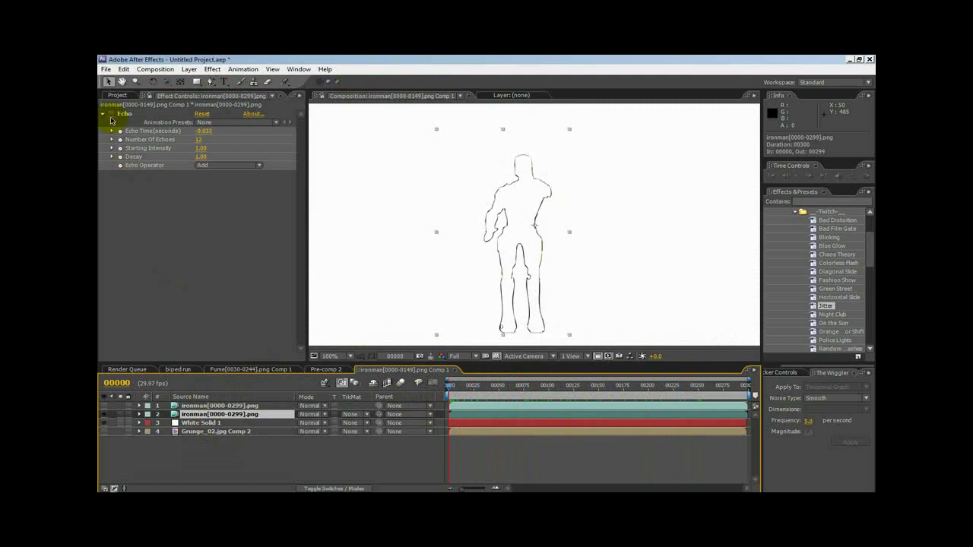
pyautogui.click(114, 118)
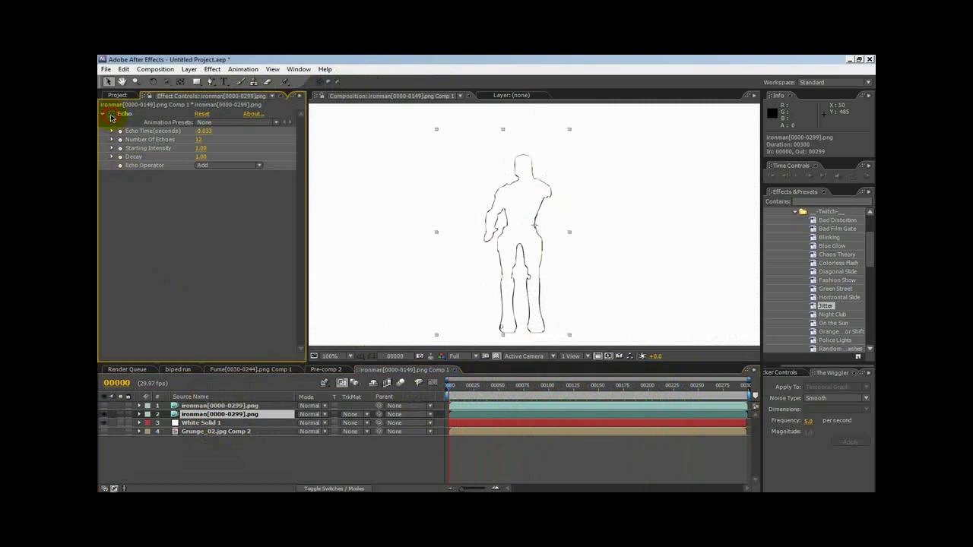
pyautogui.click(204, 157)
pyautogui.moveTo(204, 157); pyautogui.dragTo(205, 157)
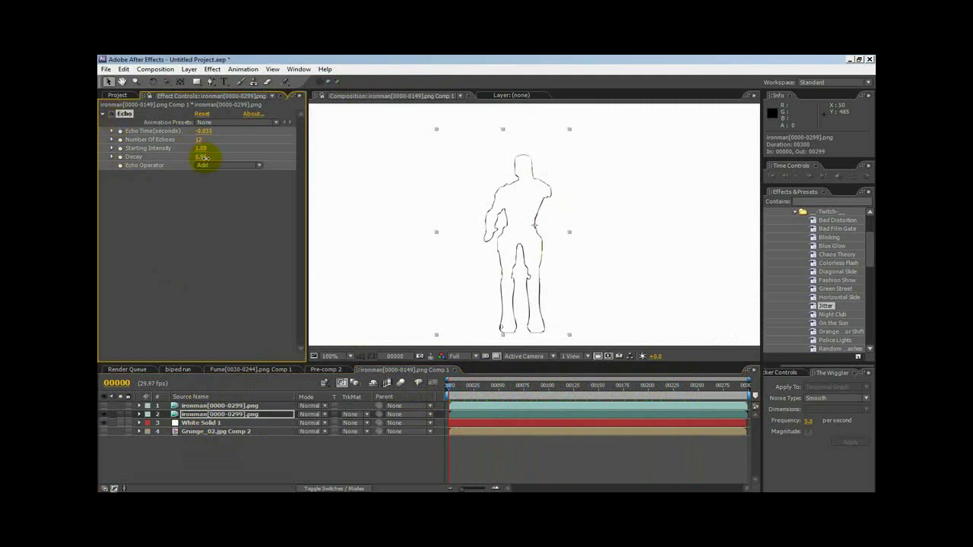
pyautogui.moveTo(453, 387); pyautogui.dragTo(639, 387)
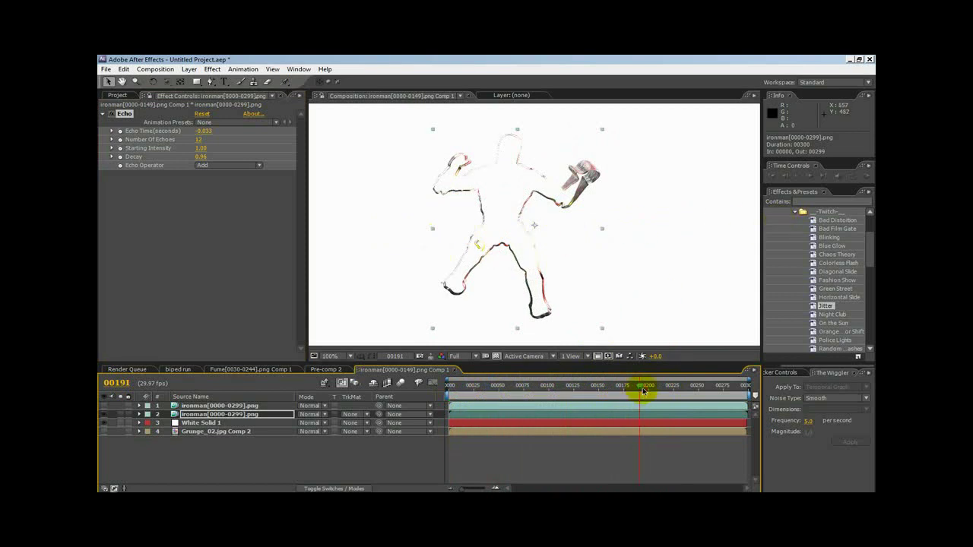
# Step: Inspect the echo trails near the jump's end, return to frame 0, and hide White Solid 1
pyautogui.moveTo(643, 390); pyautogui.dragTo(636, 386)
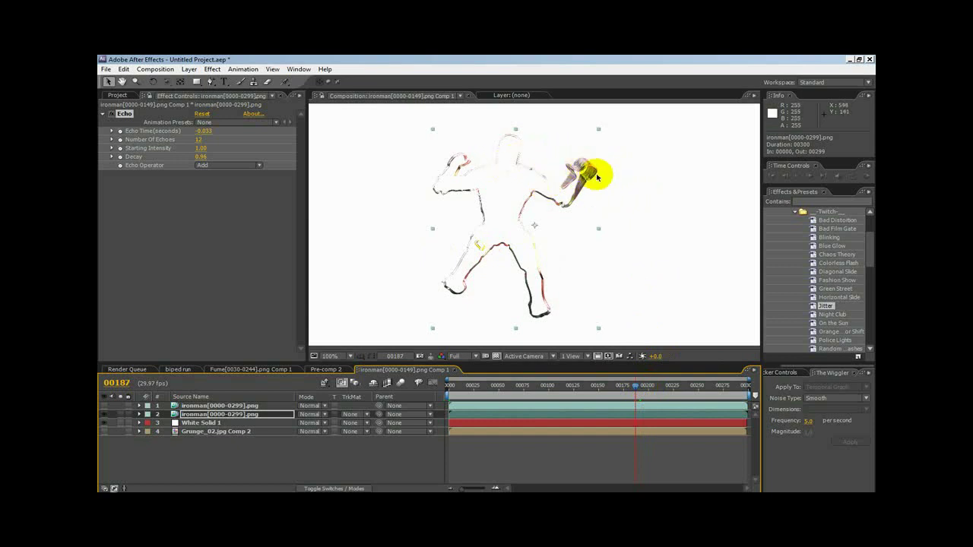
pyautogui.moveTo(635, 392)
pyautogui.mouseDown()
pyautogui.moveTo(651, 388)
pyautogui.moveTo(547, 387)
pyautogui.moveTo(650, 388)
pyautogui.mouseUp()
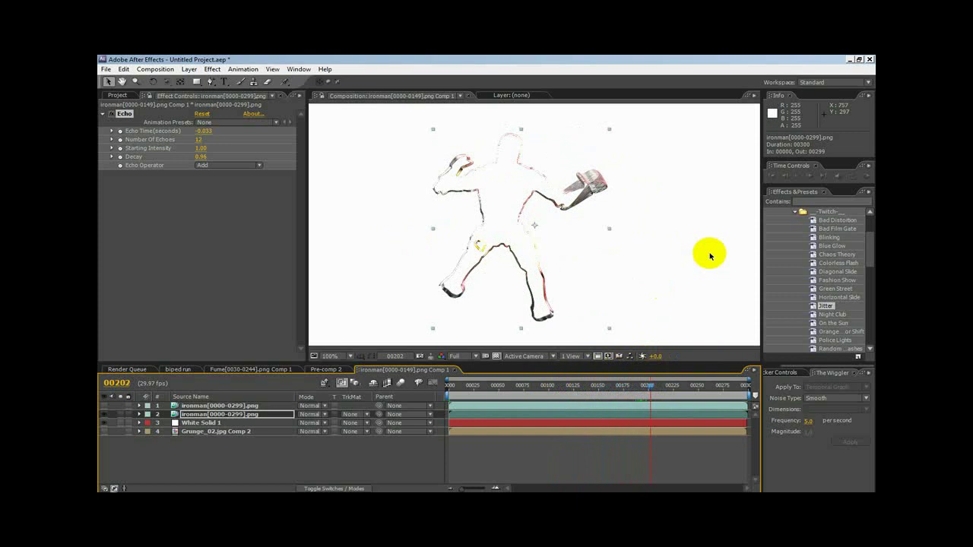
pyautogui.moveTo(650, 389); pyautogui.dragTo(592, 374)
pyautogui.click(448, 384)
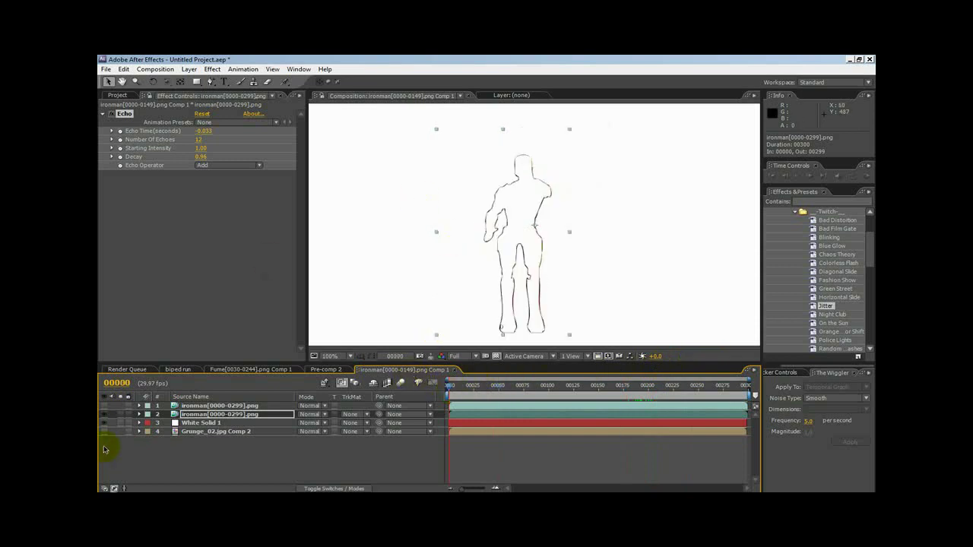
pyautogui.click(106, 423)
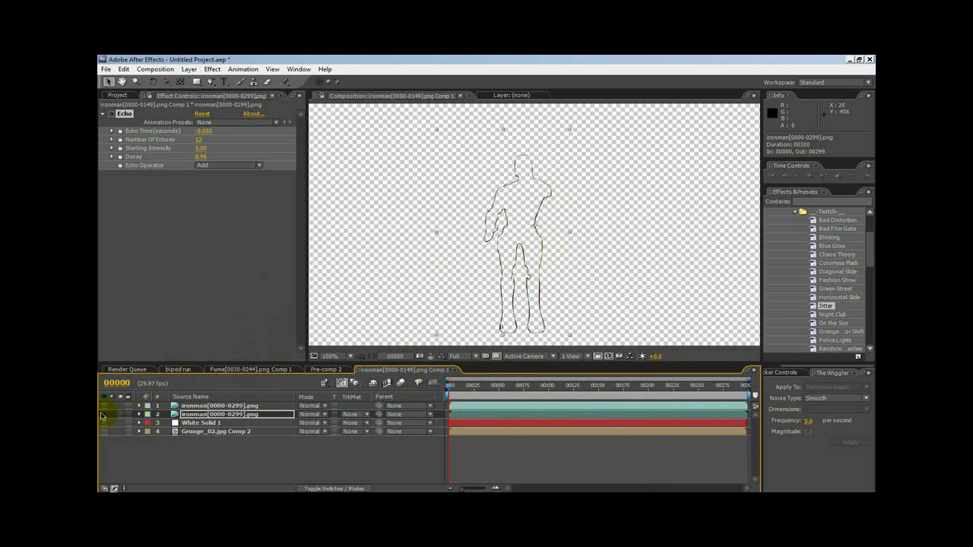
# Step: Hide the outline layer, show the full-colour Iron Man, and delete the Echo duplicate layer
pyautogui.click(103, 416)
pyautogui.click(183, 406)
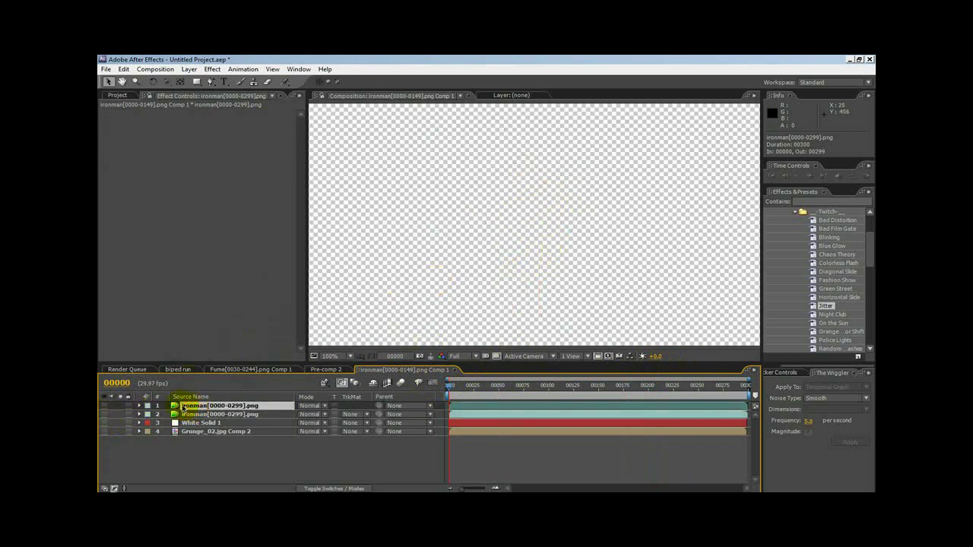
pyautogui.click(106, 407)
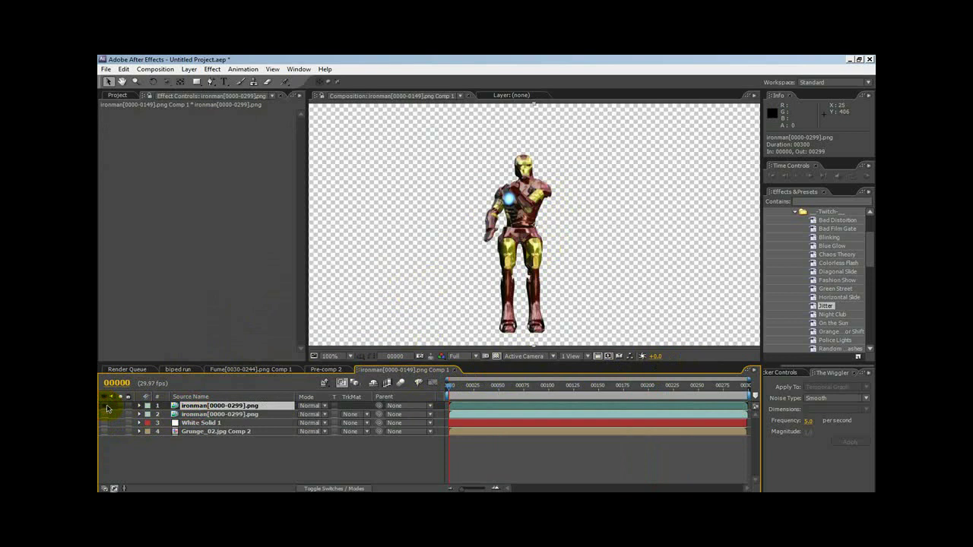
pyautogui.click(206, 415)
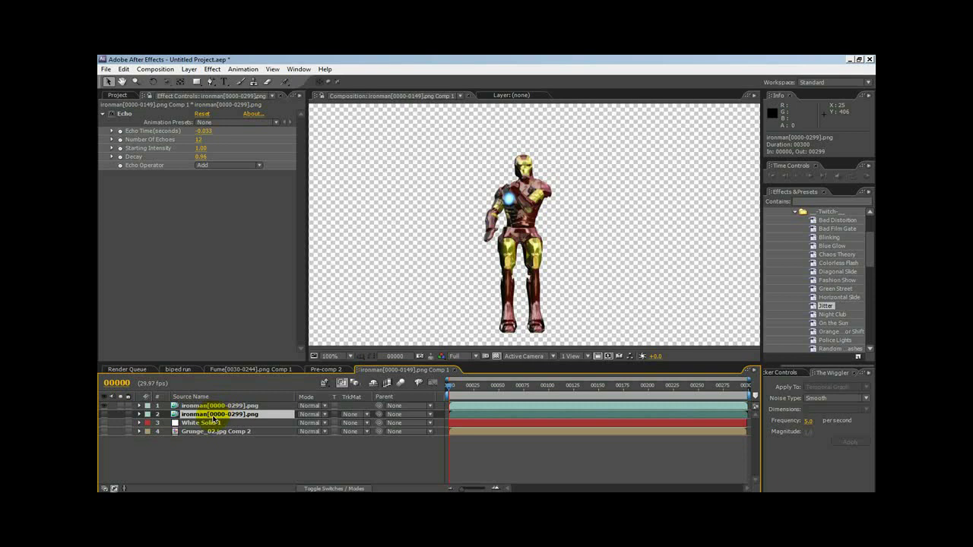
pyautogui.press('Delete')
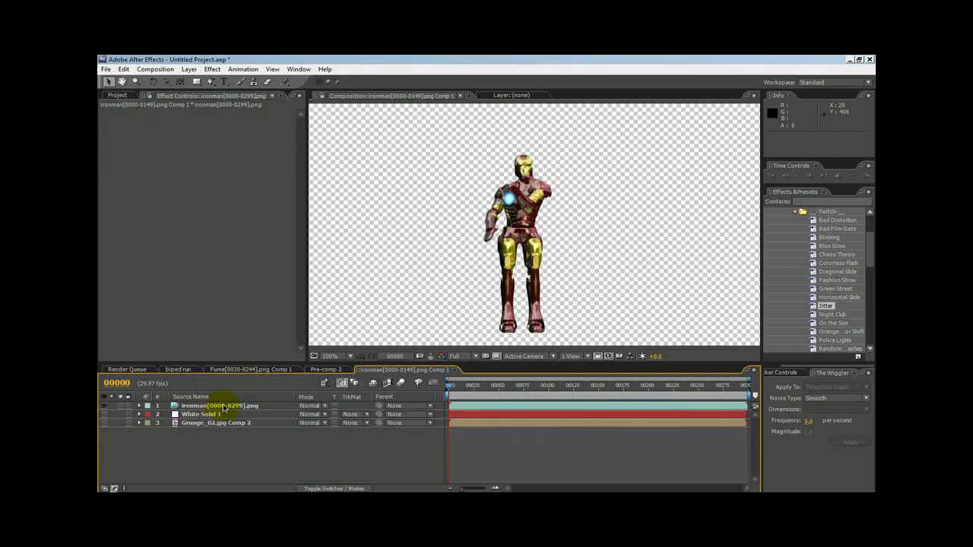
# Step: Preview the remaining Iron Man layer, zoom the viewer to 50%, and reveal its Transform properties
pyautogui.click(225, 408)
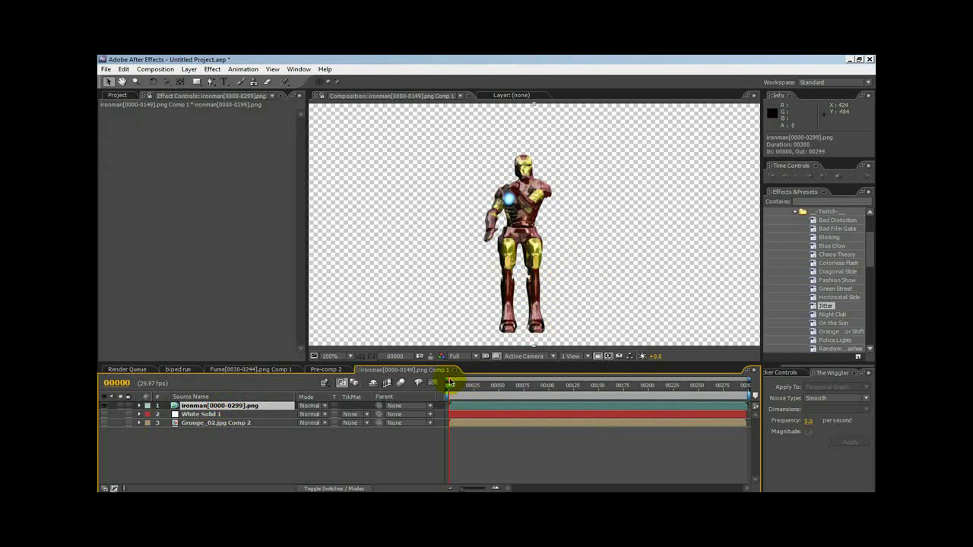
pyautogui.moveTo(450, 387)
pyautogui.mouseDown()
pyautogui.moveTo(582, 390)
pyautogui.moveTo(457, 398)
pyautogui.moveTo(699, 396)
pyautogui.moveTo(449, 392)
pyautogui.moveTo(741, 396)
pyautogui.moveTo(433, 392)
pyautogui.mouseUp()
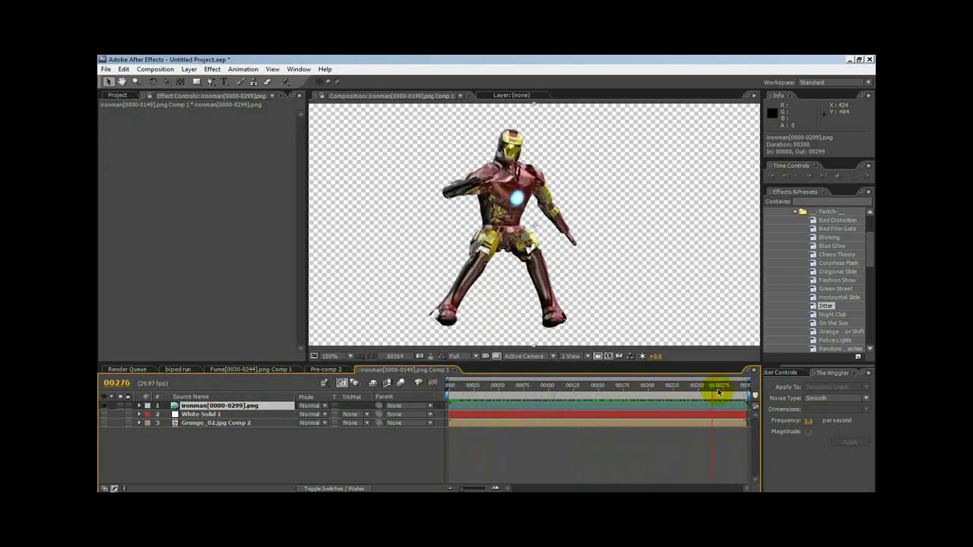
pyautogui.moveTo(717, 392); pyautogui.dragTo(440, 393)
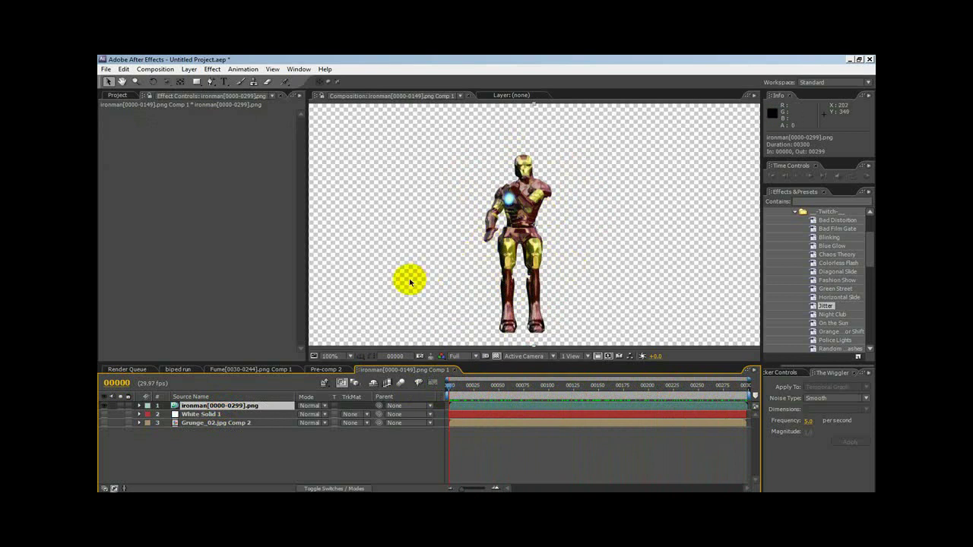
pyautogui.press(',')
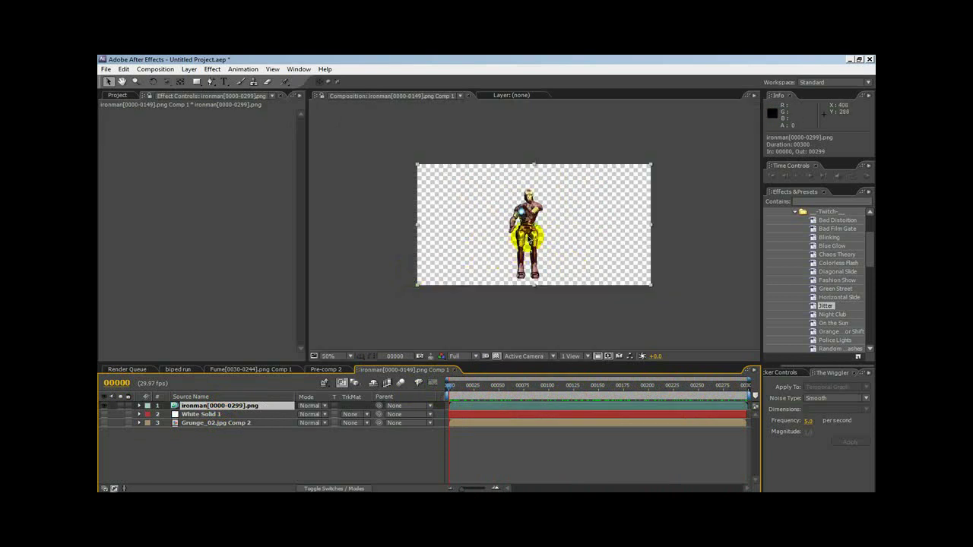
pyautogui.click(139, 406)
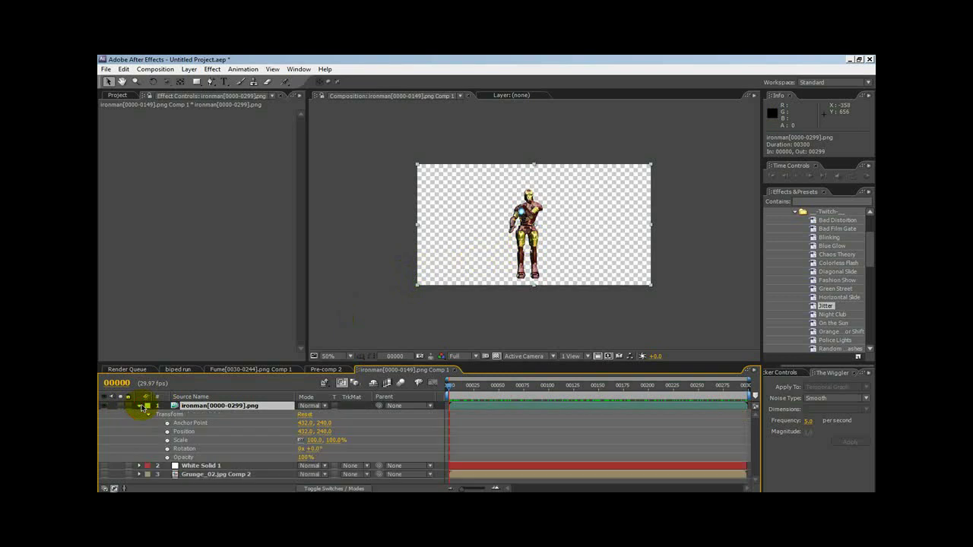
# Step: Keyframe Iron Man at frame 0 with 66% scale and position 205, 320 near the left edge
pyautogui.click(167, 442)
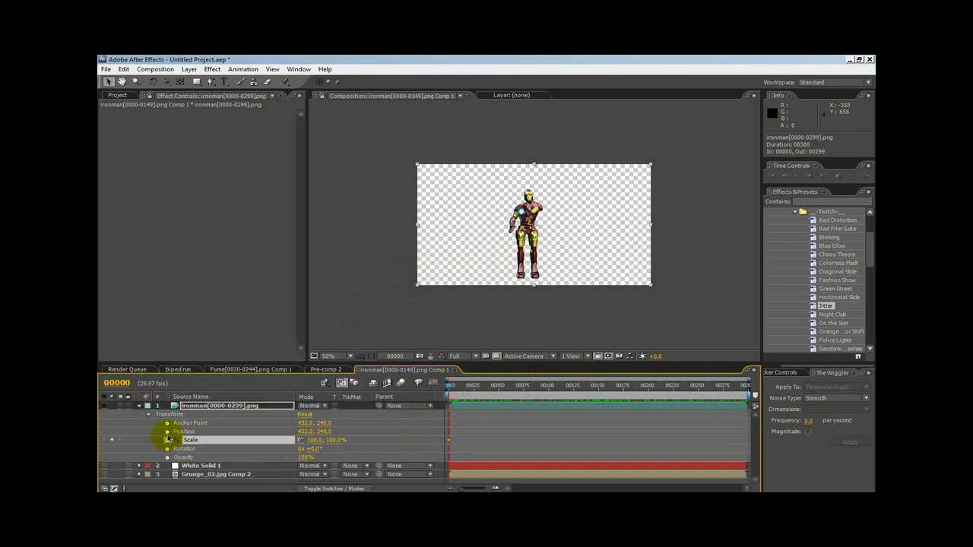
pyautogui.click(167, 431)
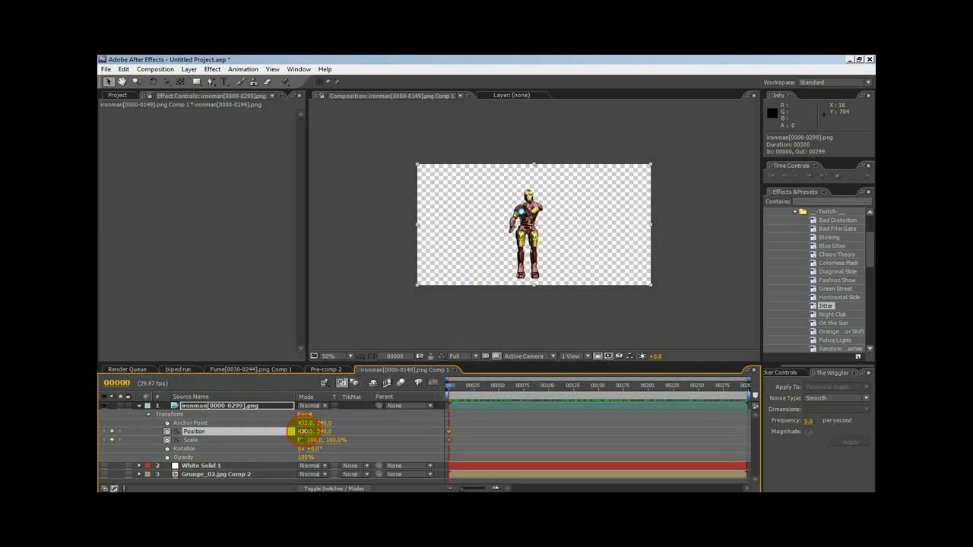
pyautogui.moveTo(301, 431); pyautogui.dragTo(186, 458)
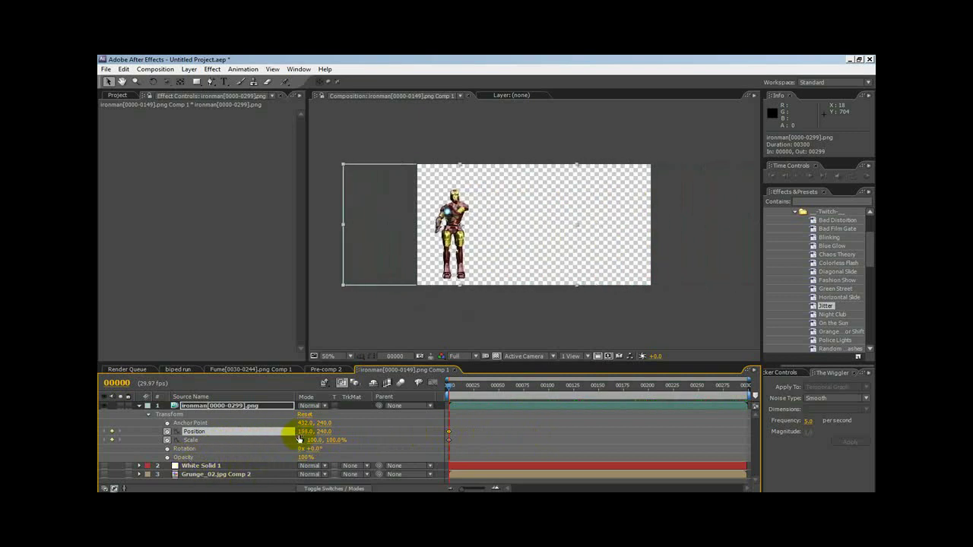
pyautogui.moveTo(305, 436)
pyautogui.mouseDown()
pyautogui.moveTo(349, 432)
pyautogui.moveTo(293, 440)
pyautogui.mouseUp()
pyautogui.moveTo(504, 241); pyautogui.dragTo(501, 260)
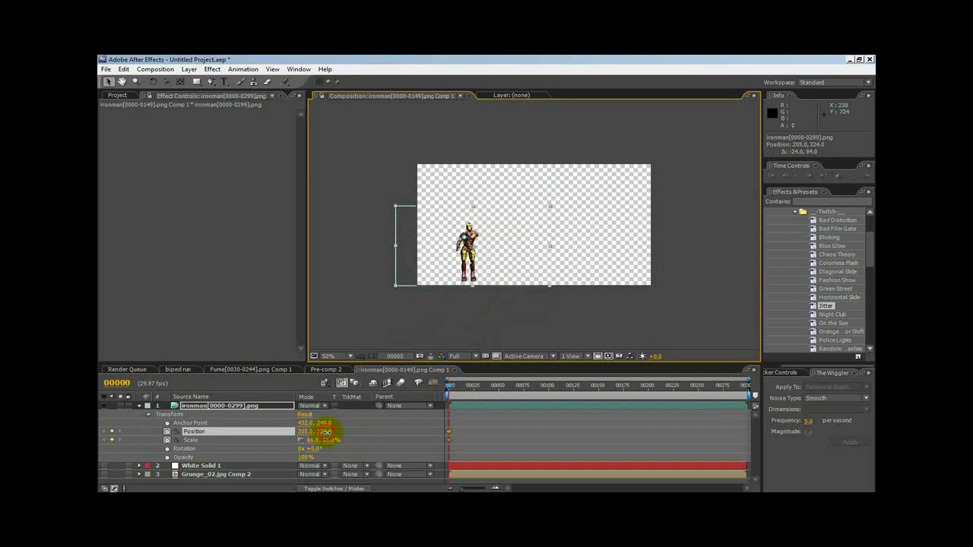
pyautogui.moveTo(322, 431); pyautogui.dragTo(754, 380)
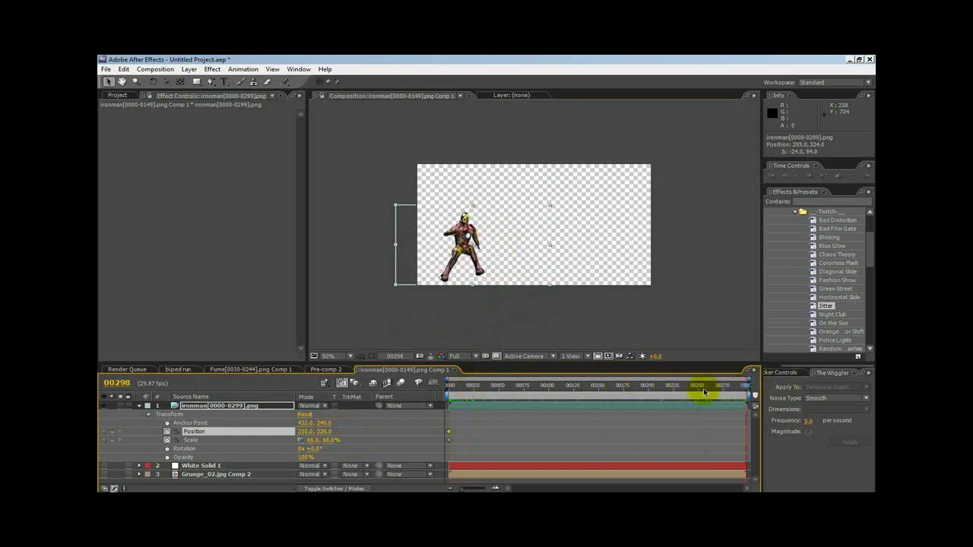
# Step: At frame 298, keyframe Iron Man at 100% scale and position 581, 198 at upper right
pyautogui.moveTo(324, 444); pyautogui.dragTo(331, 444)
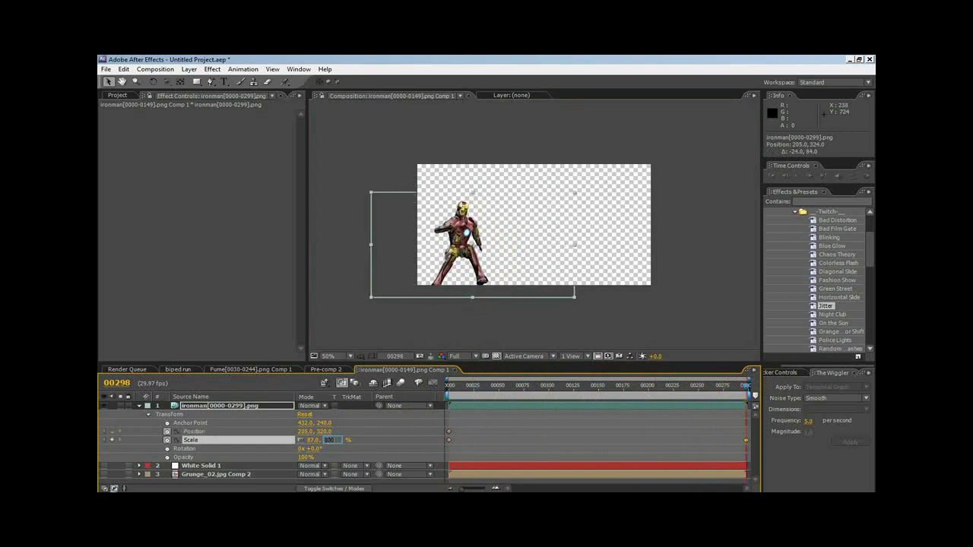
pyautogui.write('100')
pyautogui.press('Return')
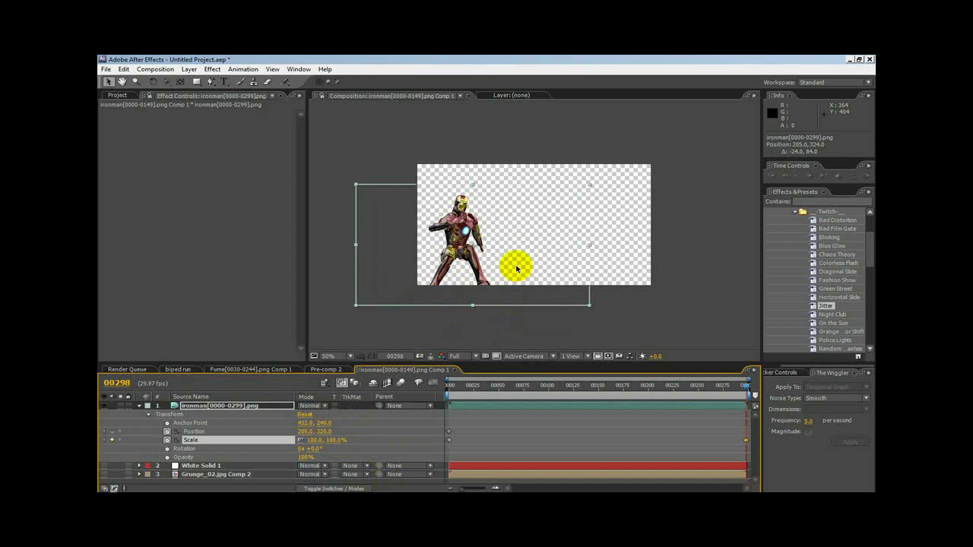
pyautogui.moveTo(518, 262); pyautogui.dragTo(615, 232)
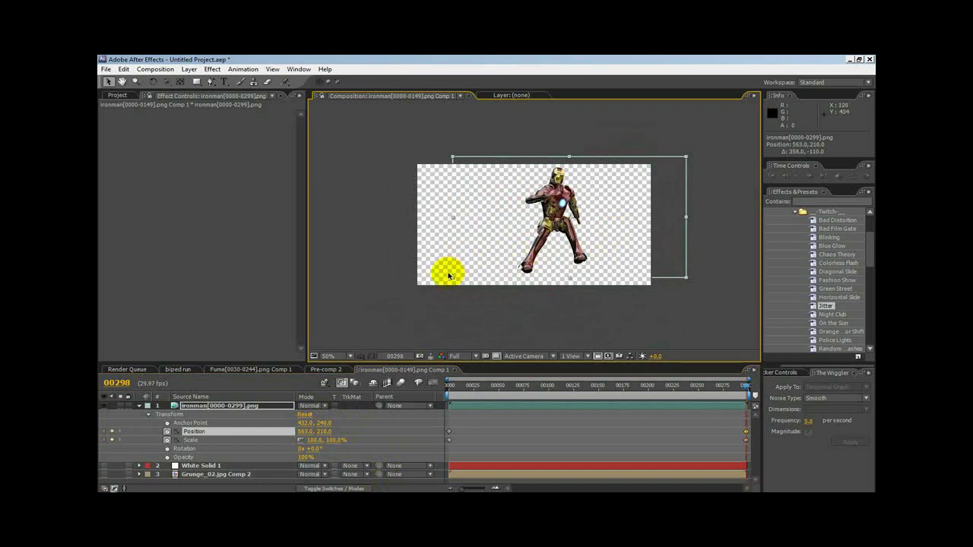
pyautogui.moveTo(746, 391); pyautogui.dragTo(759, 341)
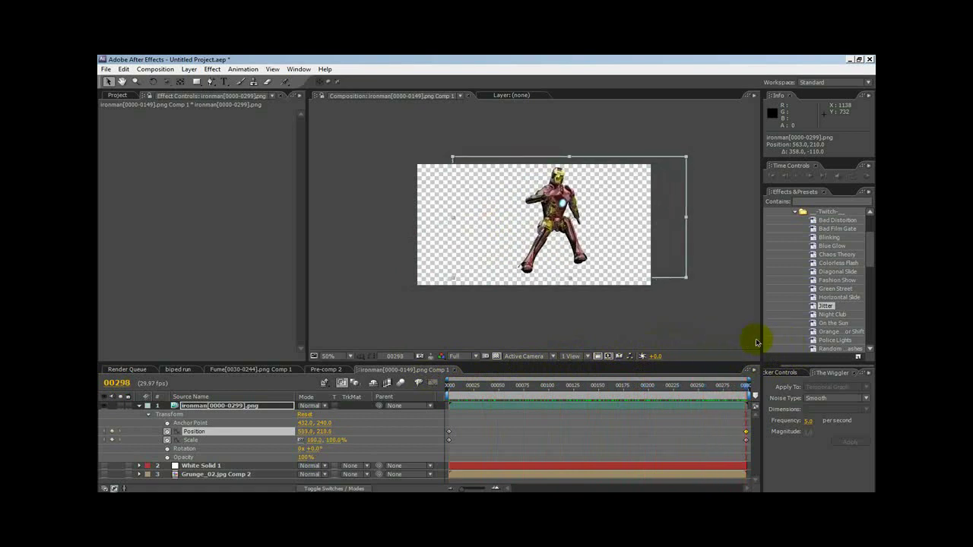
pyautogui.moveTo(613, 236); pyautogui.dragTo(617, 234)
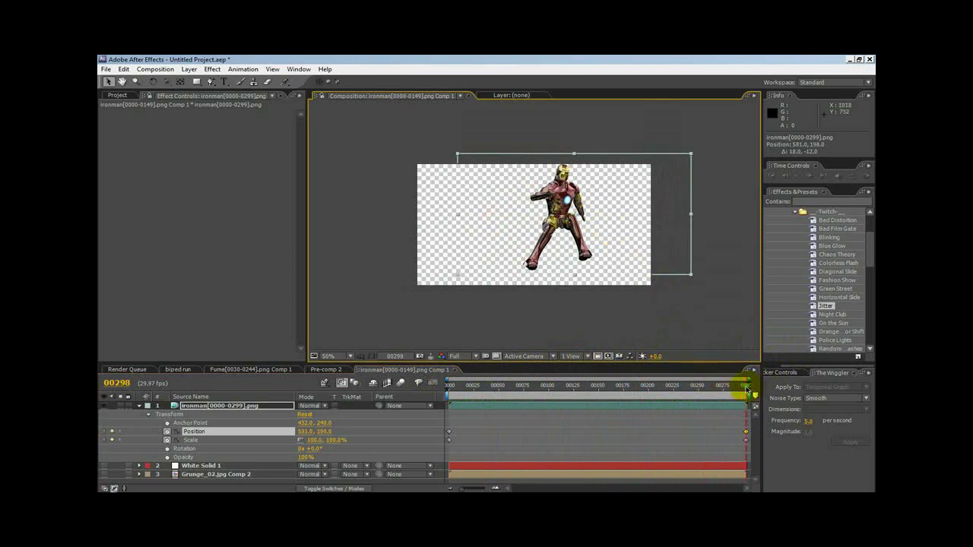
# Step: Change the frame 0 keyframe to 79% scale and position 197, 302, then preview the motion
pyautogui.moveTo(747, 389); pyautogui.dragTo(397, 413)
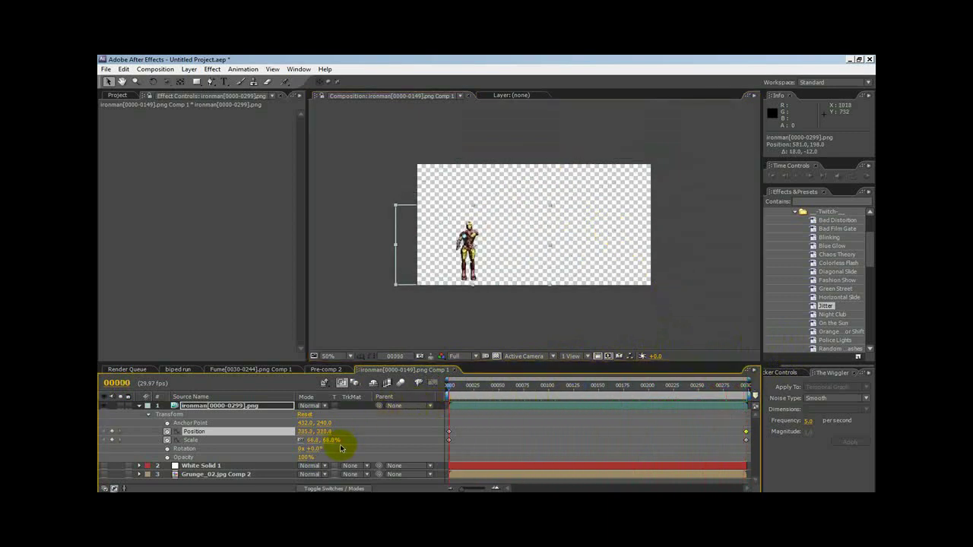
pyautogui.moveTo(329, 440); pyautogui.dragTo(332, 441)
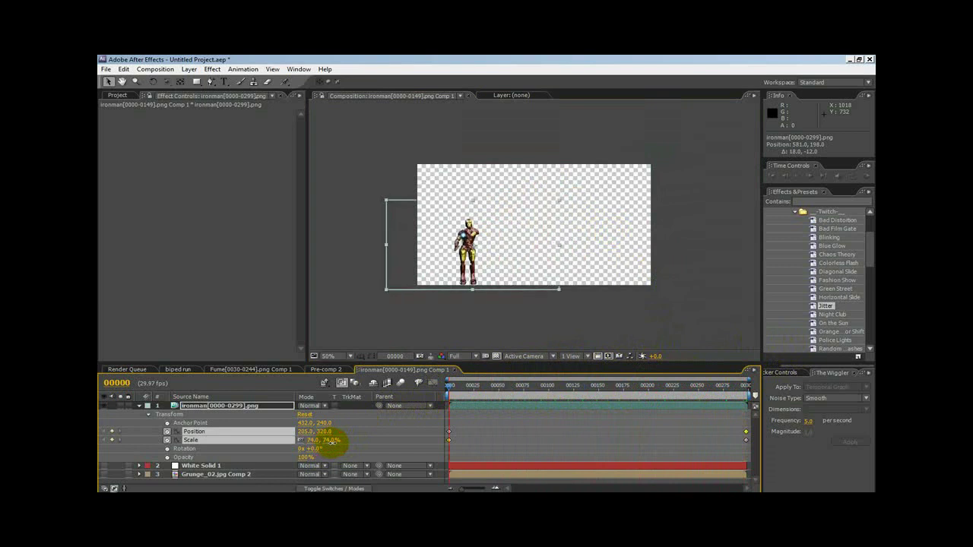
pyautogui.moveTo(333, 441); pyautogui.dragTo(335, 440)
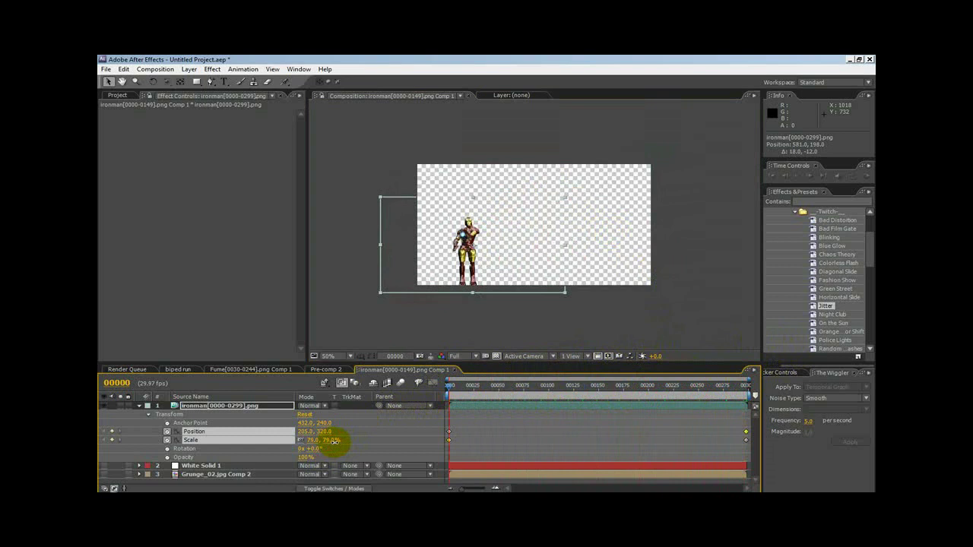
pyautogui.moveTo(506, 283)
pyautogui.mouseDown()
pyautogui.moveTo(503, 256)
pyautogui.moveTo(505, 266)
pyautogui.mouseUp()
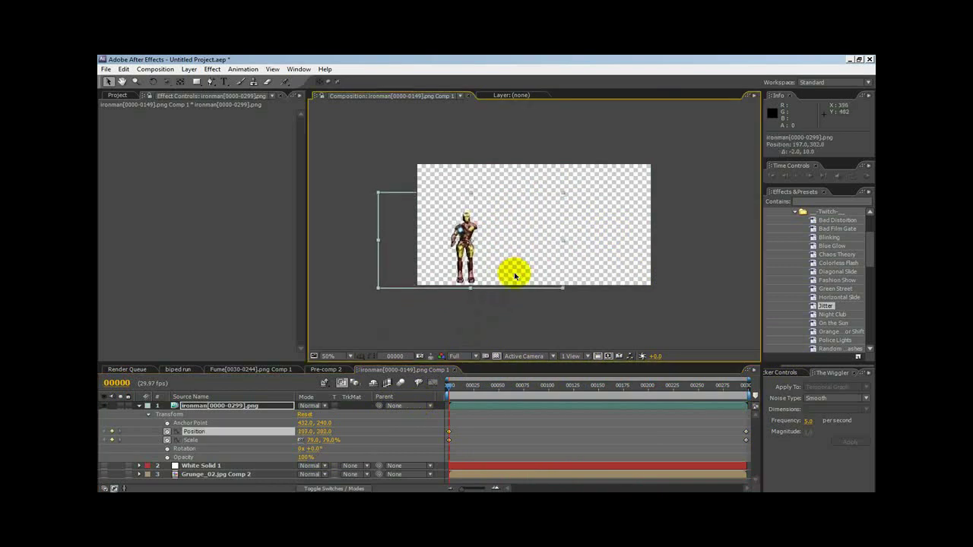
pyautogui.moveTo(525, 389); pyautogui.dragTo(373, 329)
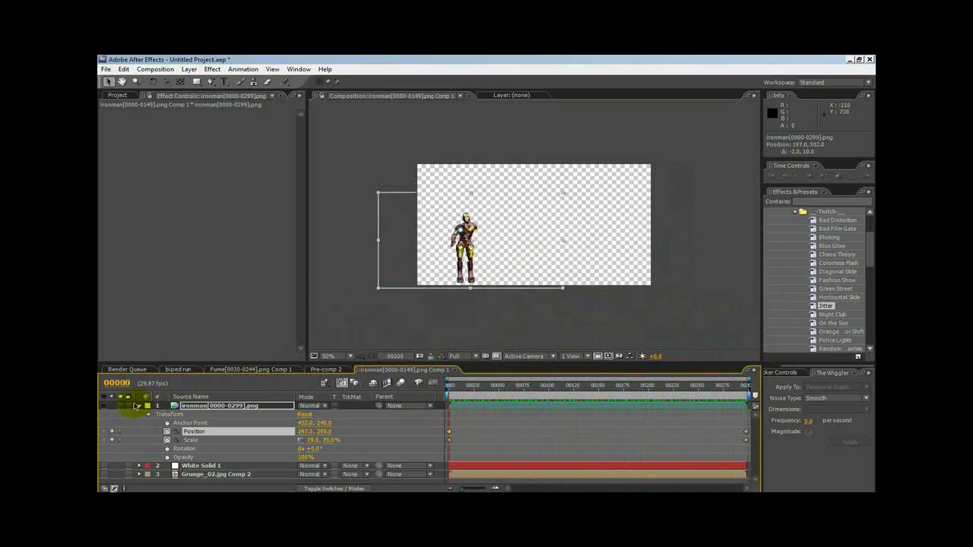
# Step: Pre-compose the Iron Man layer into ironman[0000-0299].png Comp 1, moving all attributes, and preview the jump
pyautogui.click(139, 406)
pyautogui.click(198, 408)
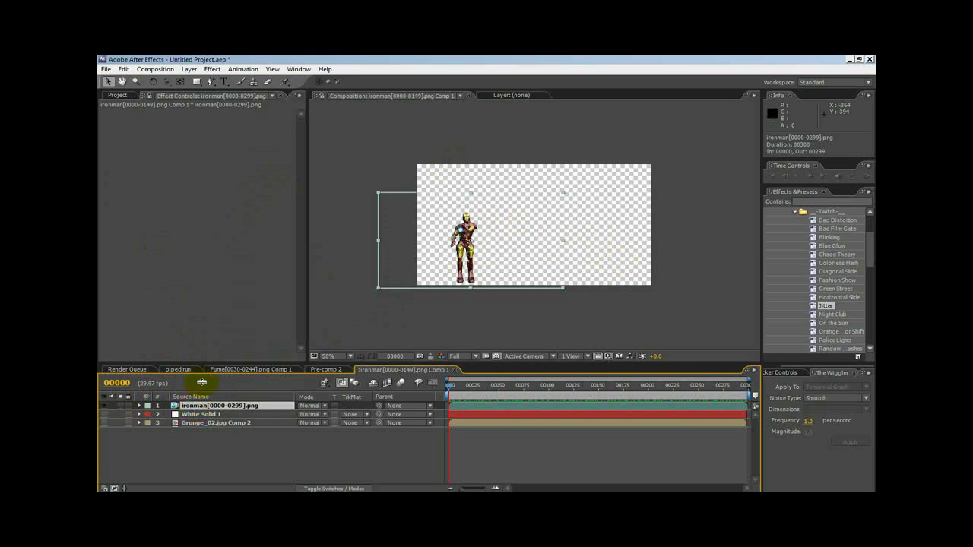
pyautogui.click(189, 69)
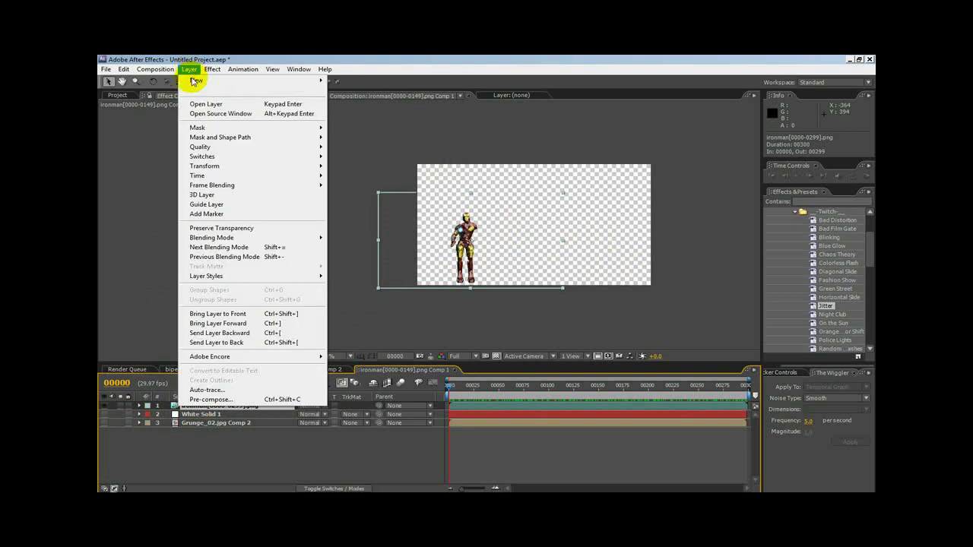
pyautogui.click(222, 400)
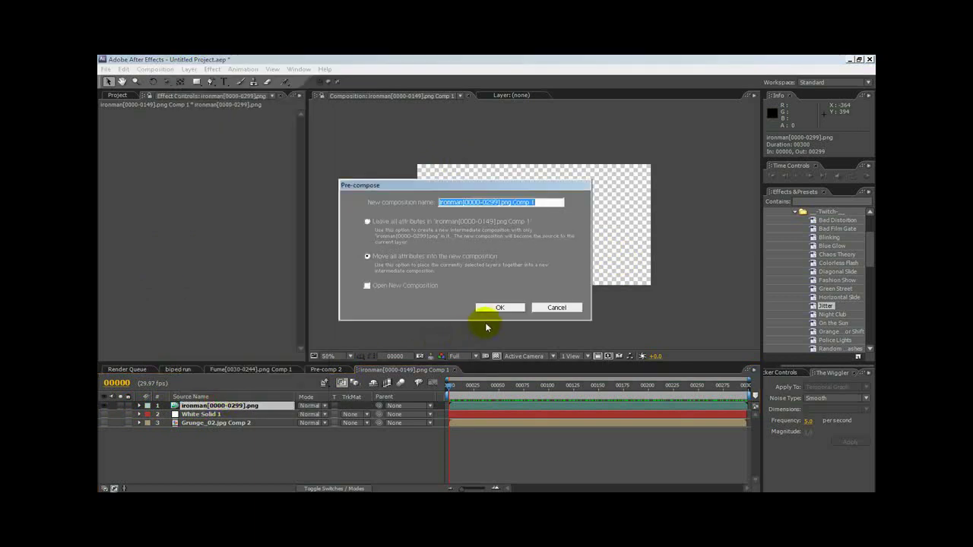
pyautogui.click(497, 306)
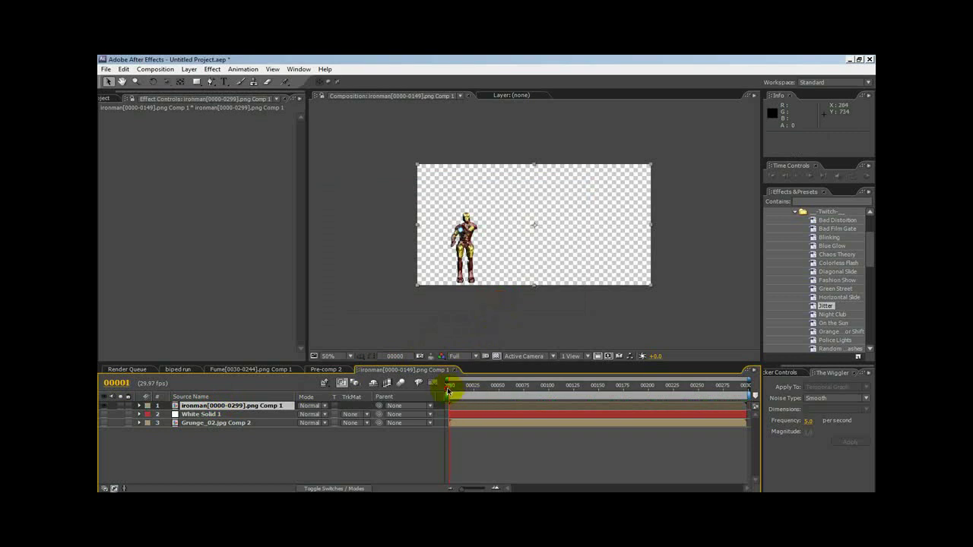
pyautogui.moveTo(448, 390); pyautogui.dragTo(258, 386)
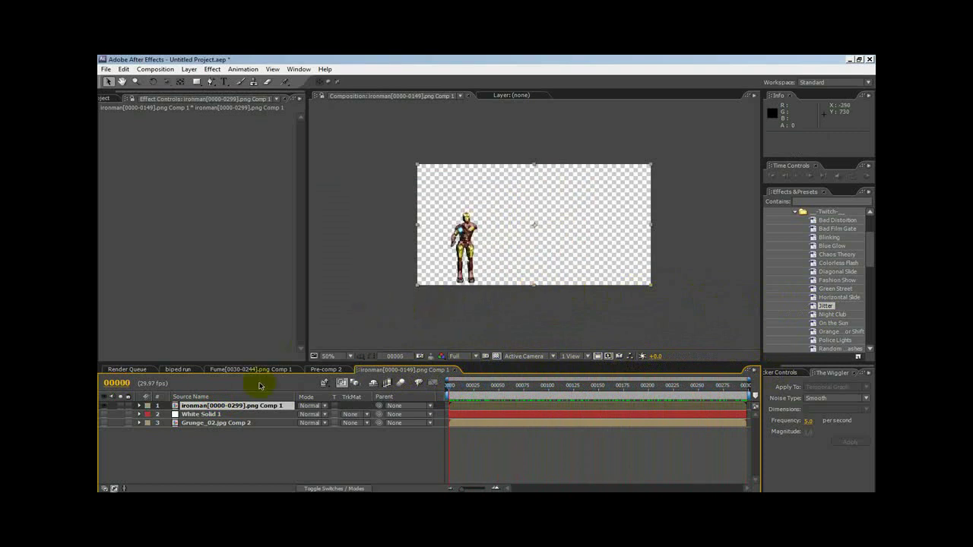
# Step: Auto-trace the Iron Man pre-comp from its Alpha channel at a 10% threshold
pyautogui.click(196, 407)
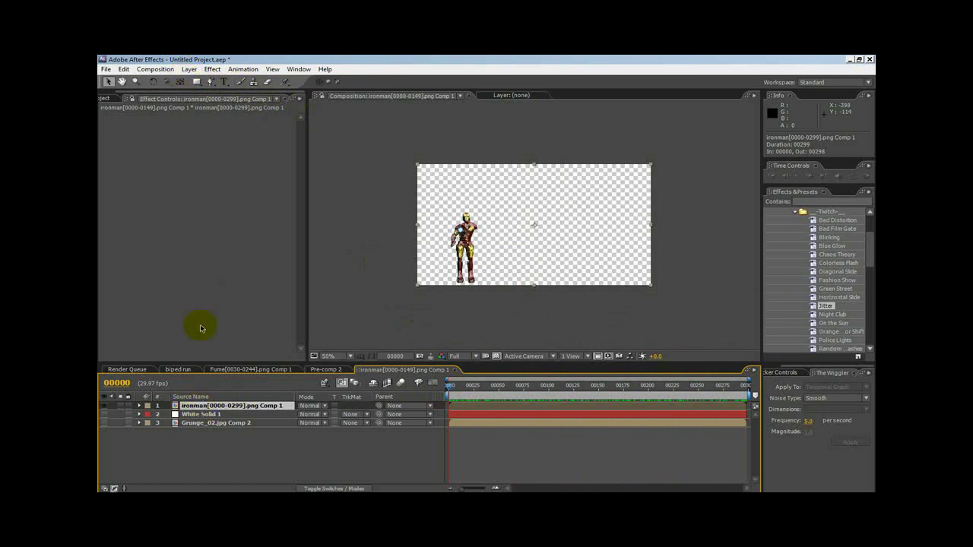
pyautogui.click(190, 69)
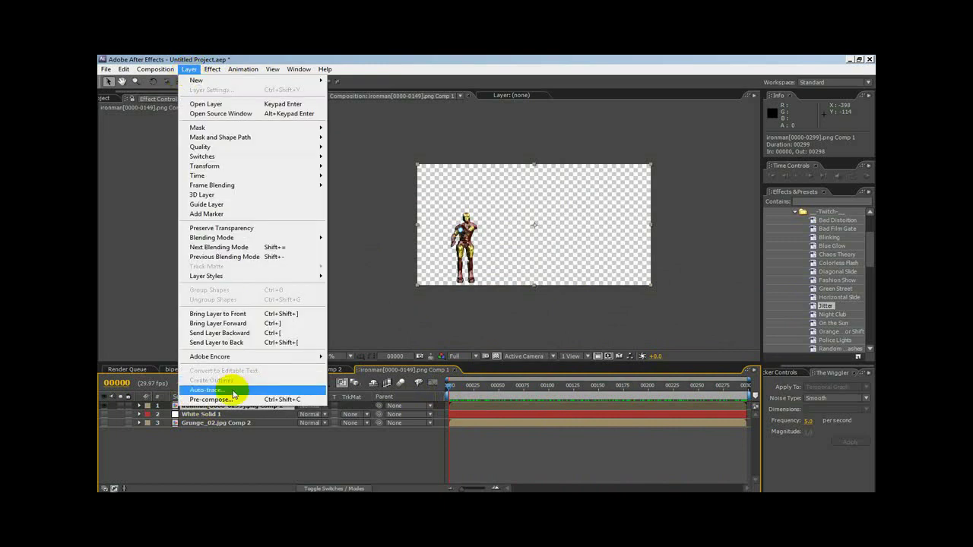
pyautogui.click(233, 391)
pyautogui.click(247, 156)
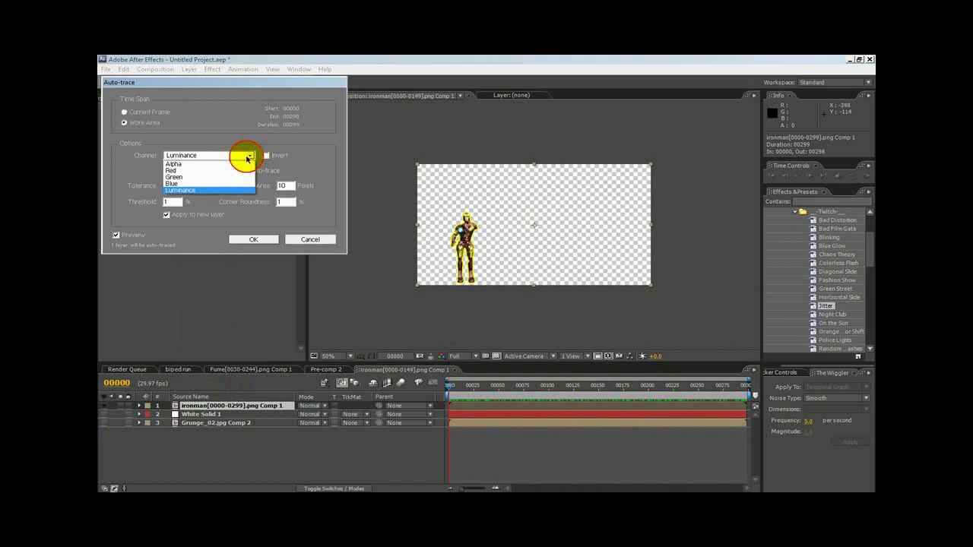
pyautogui.click(227, 164)
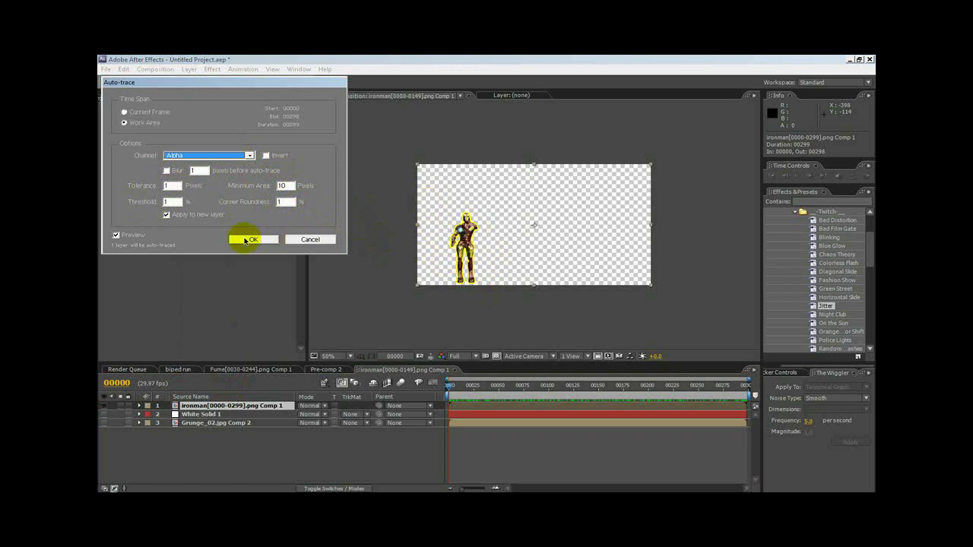
pyautogui.click(164, 200)
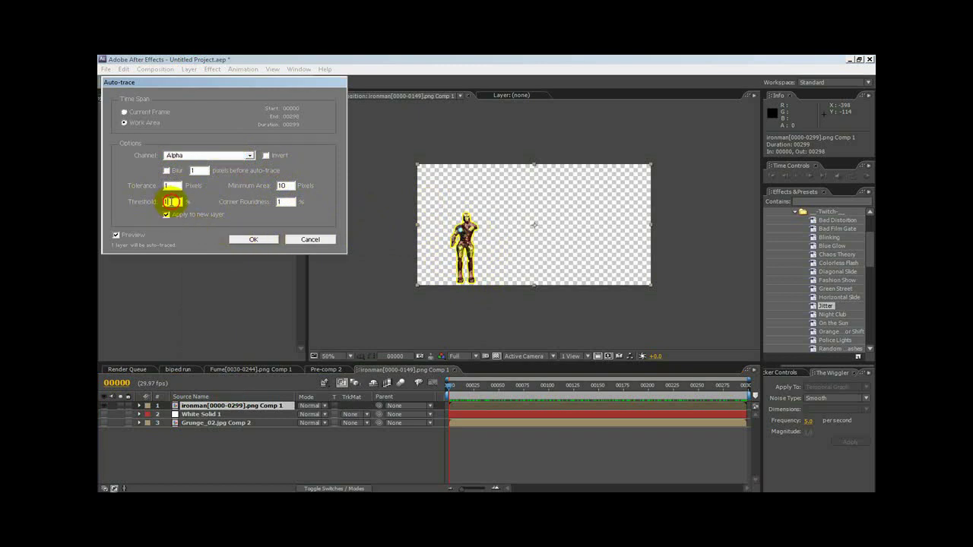
pyautogui.click(255, 240)
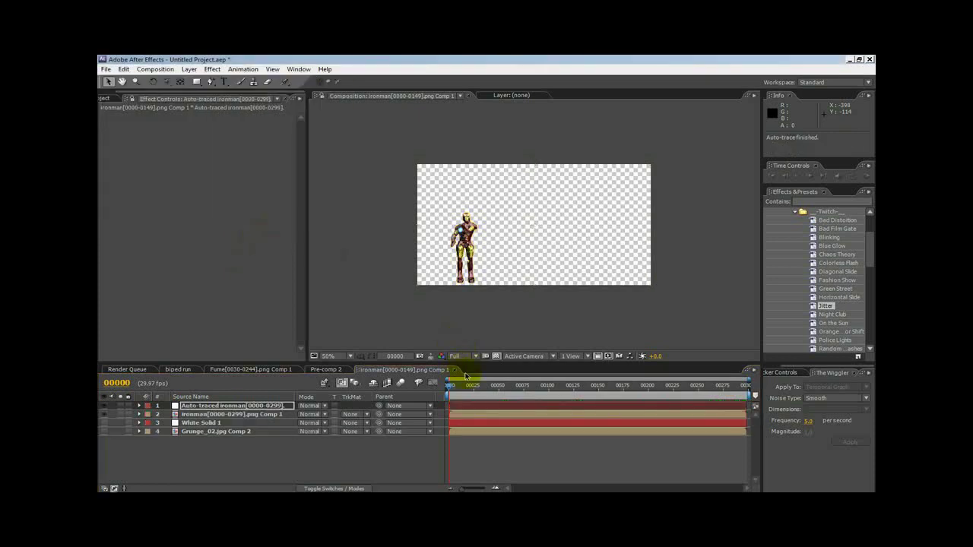
# Step: Hide the original Iron Man layer and give the auto-traced layer an inverted Find Edges effect
pyautogui.click(105, 414)
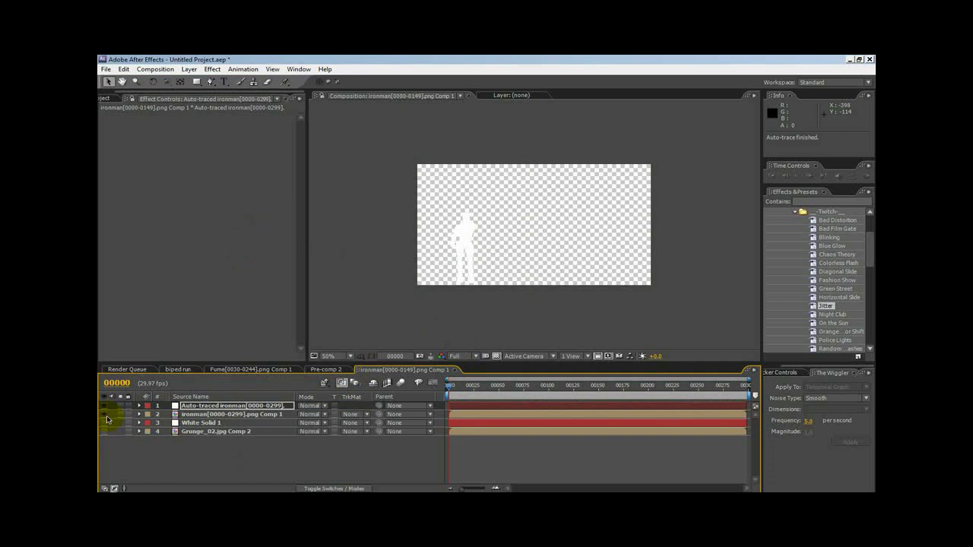
pyautogui.moveTo(449, 390)
pyautogui.mouseDown()
pyautogui.moveTo(765, 373)
pyautogui.moveTo(495, 380)
pyautogui.moveTo(505, 379)
pyautogui.moveTo(755, 380)
pyautogui.moveTo(426, 398)
pyautogui.mouseUp()
pyautogui.click(236, 408)
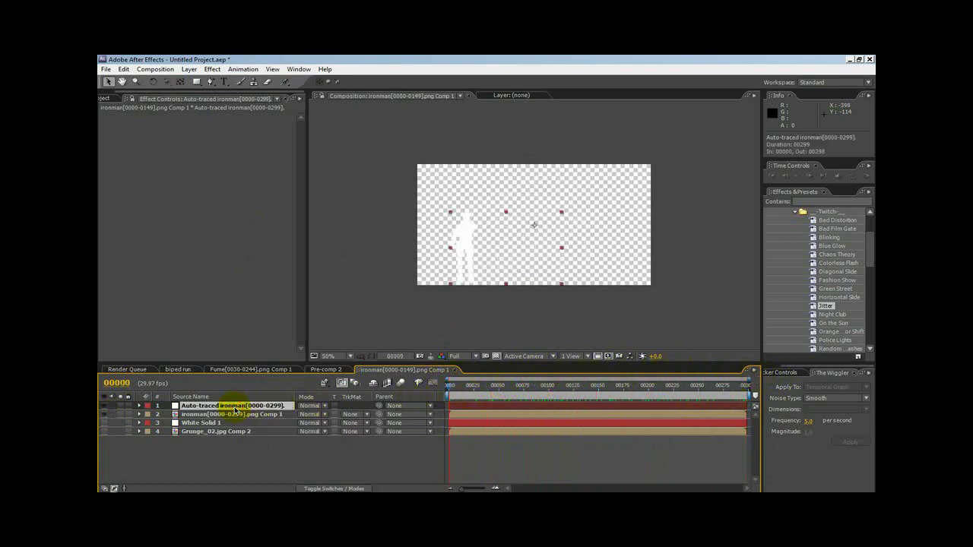
pyautogui.click(218, 70)
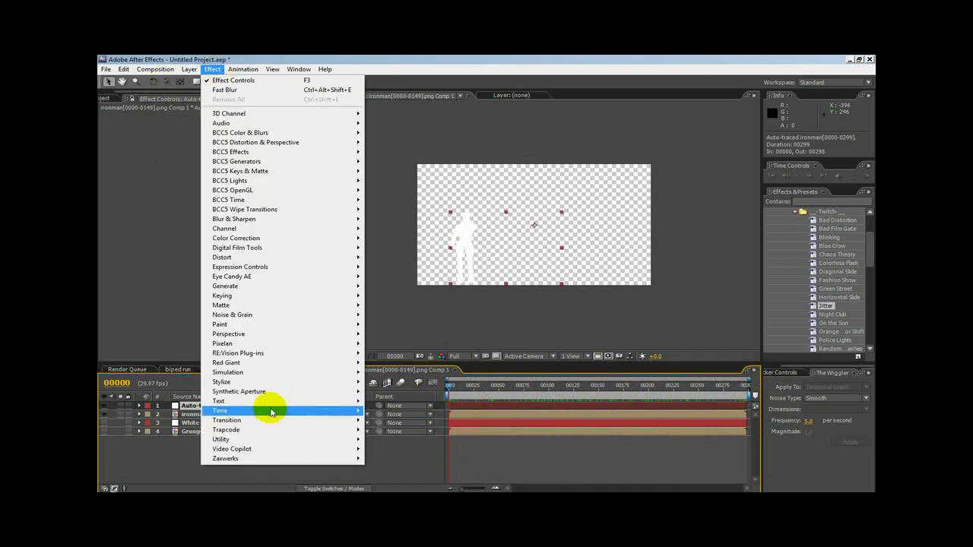
pyautogui.moveTo(271, 411)
pyautogui.moveTo(258, 382)
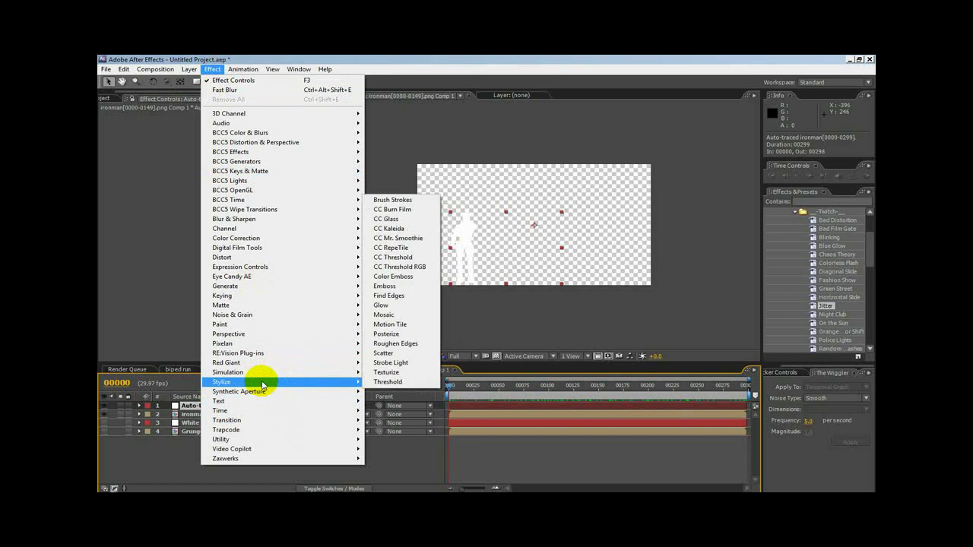
pyautogui.click(395, 296)
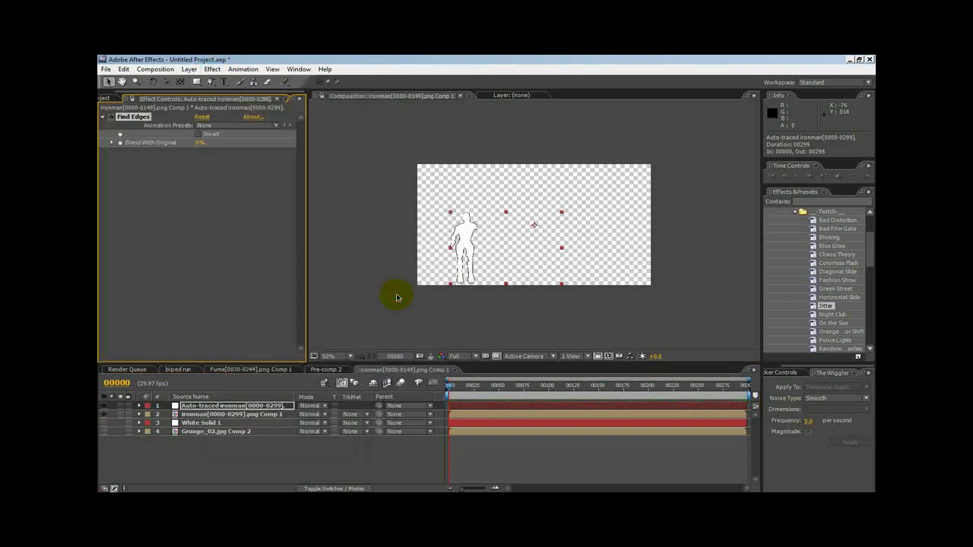
pyautogui.click(198, 134)
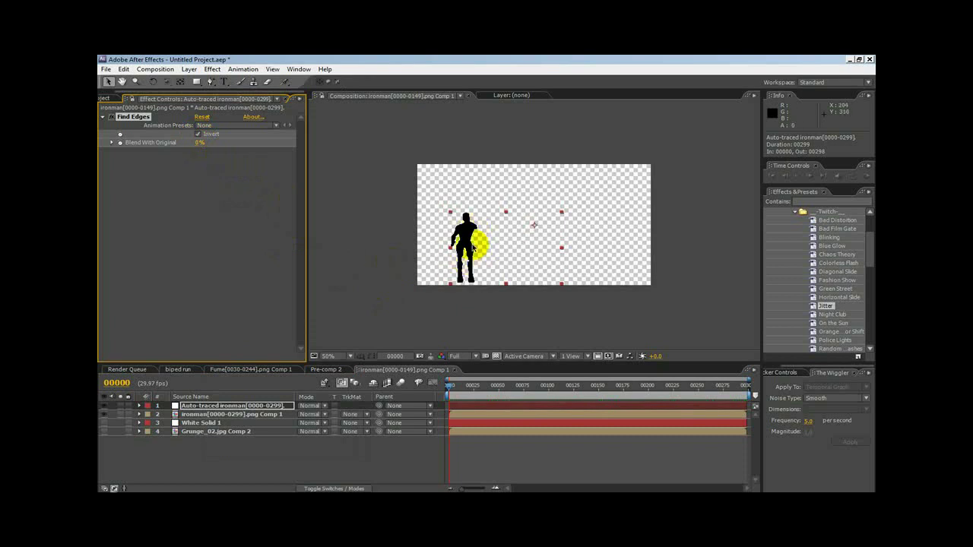
pyautogui.press('/')
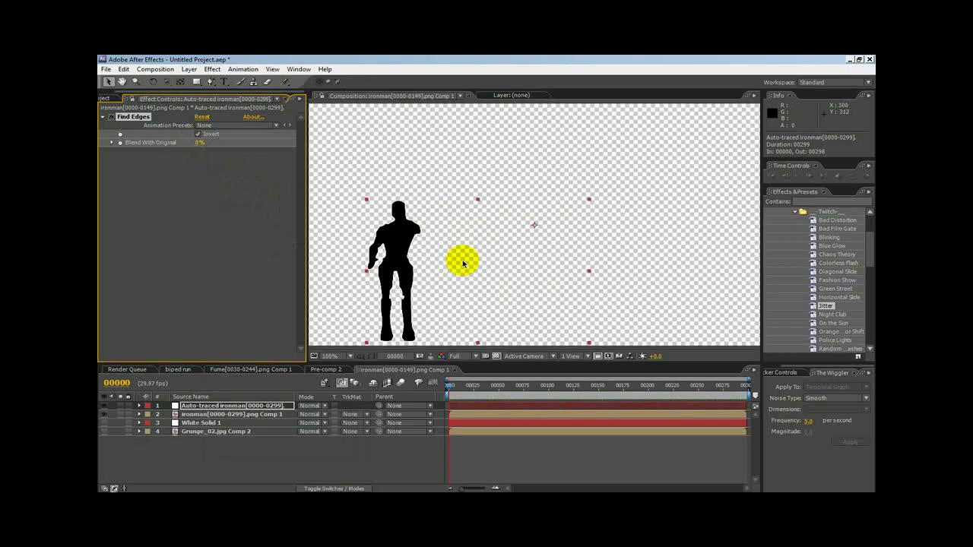
# Step: Pre-compose the Auto-traced ironman layer with its Find Edges effect, moving all attributes
pyautogui.click(213, 407)
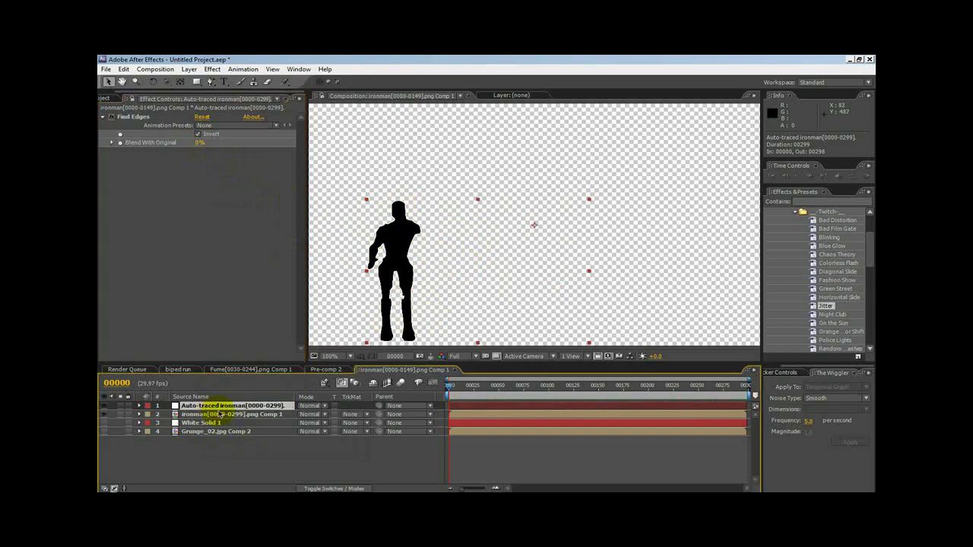
pyautogui.click(188, 69)
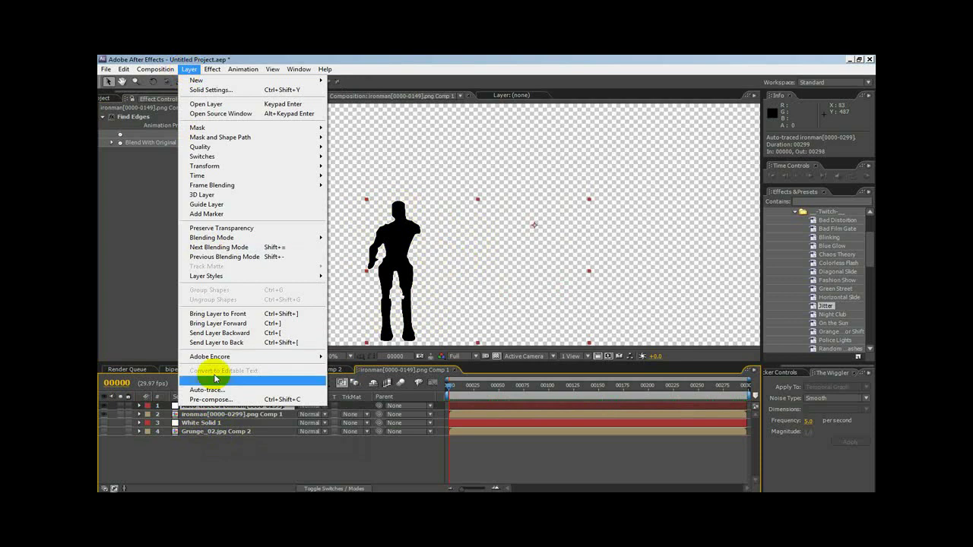
pyautogui.click(213, 399)
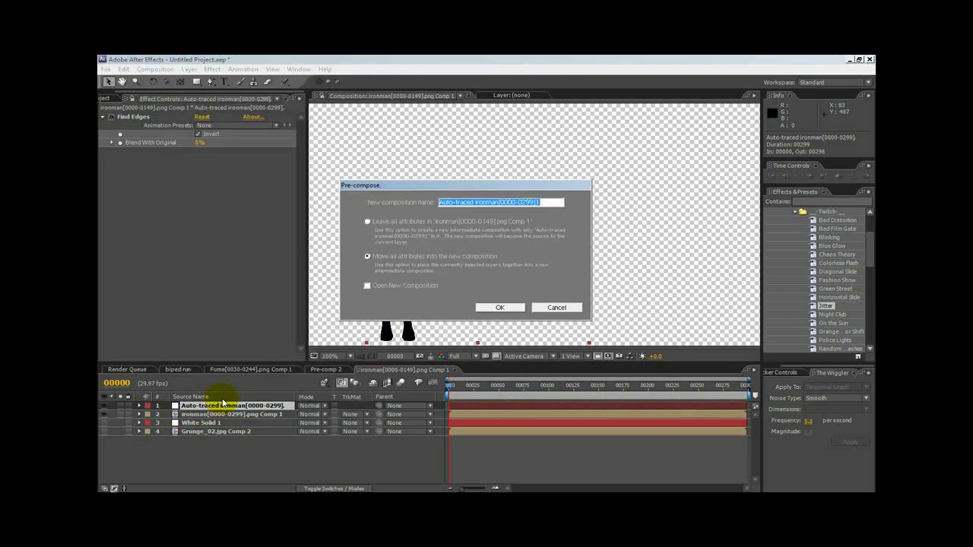
pyautogui.click(500, 308)
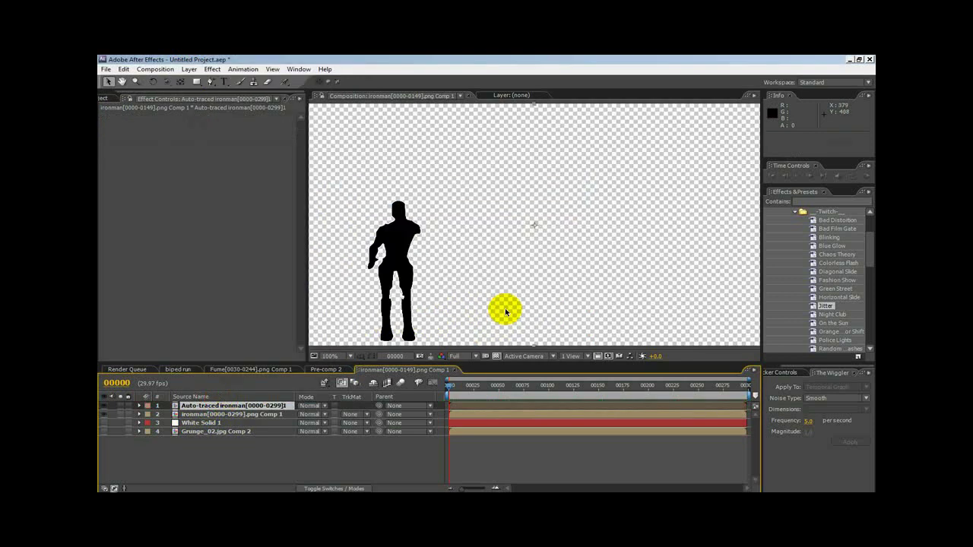
# Step: Auto-trace the new pre-comp from its Luminance channel, then select the older auto-traced layer
pyautogui.click(229, 407)
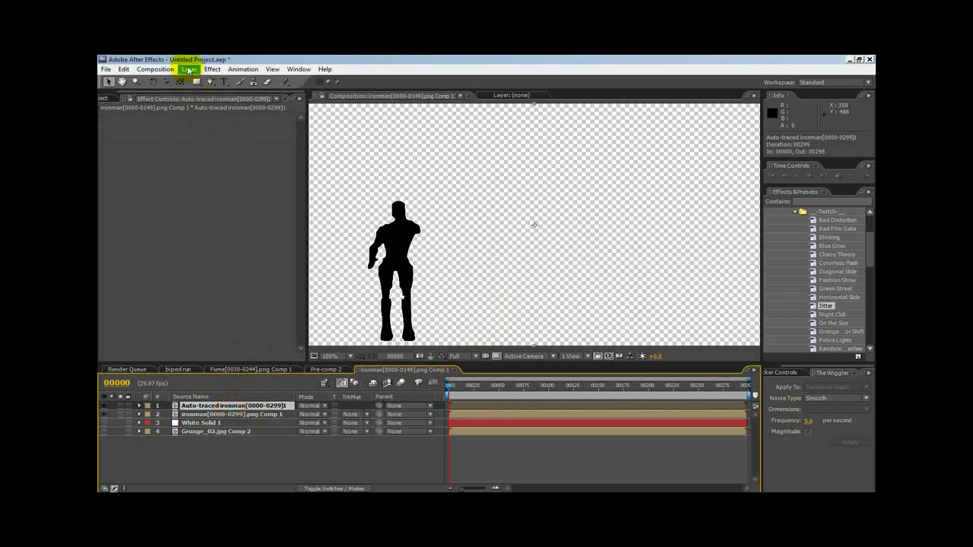
pyautogui.click(189, 70)
pyautogui.click(225, 386)
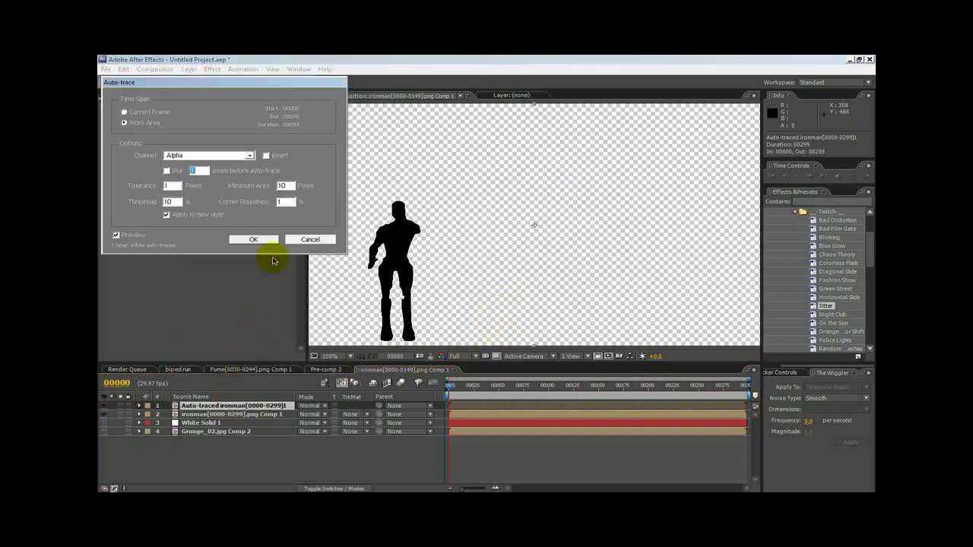
pyautogui.click(248, 158)
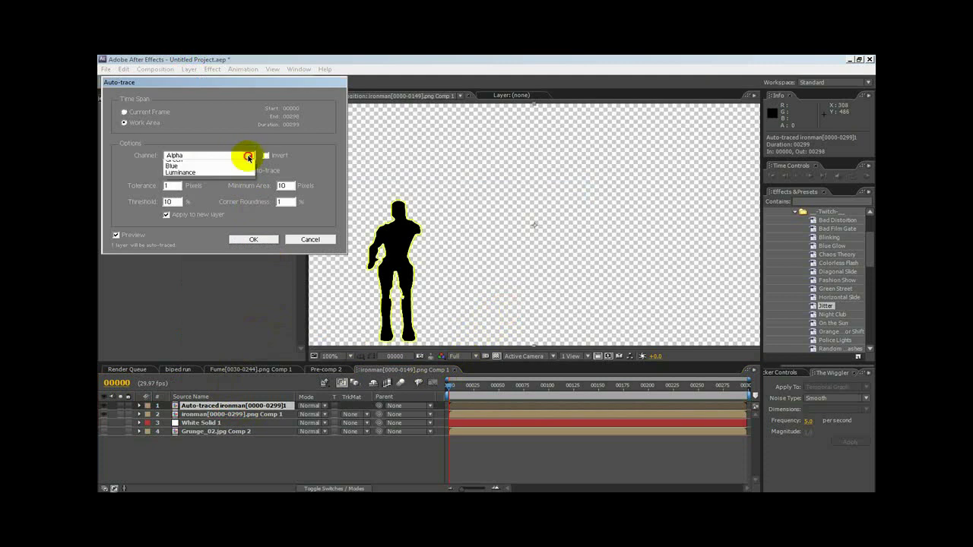
pyautogui.click(233, 190)
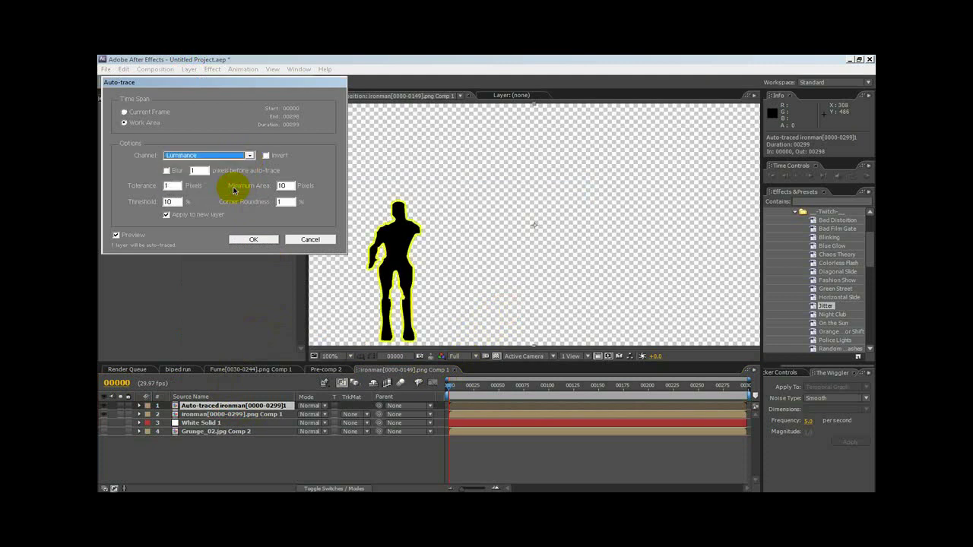
pyautogui.click(253, 241)
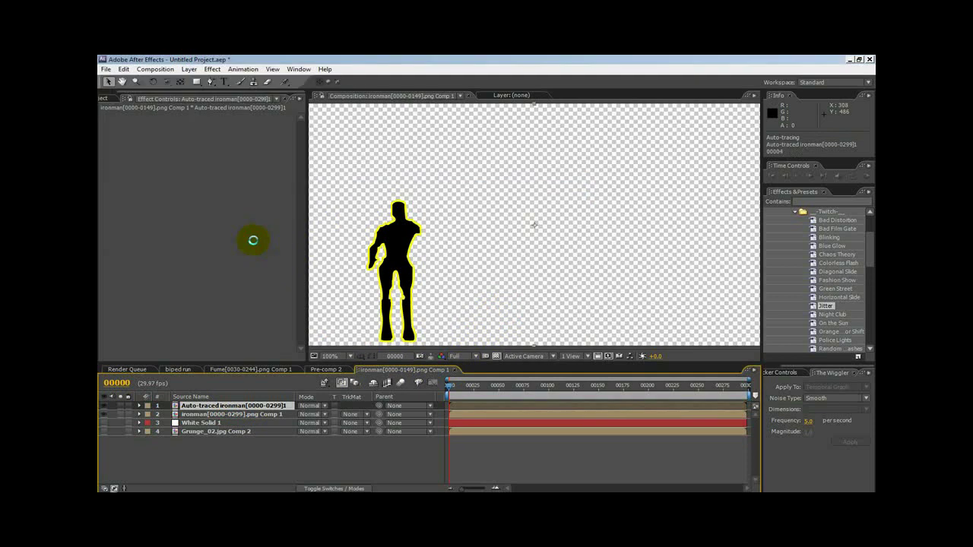
pyautogui.click(190, 417)
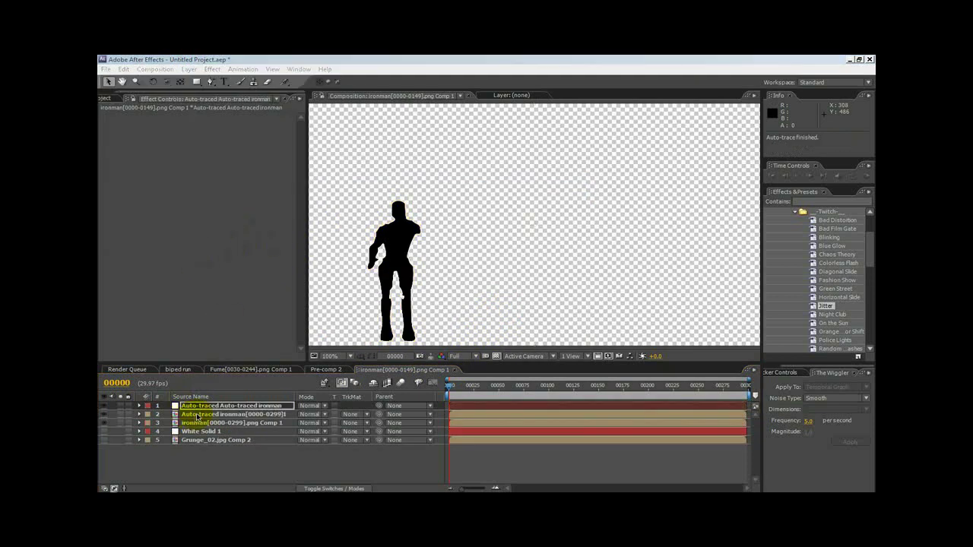
# Step: Delete the older auto-traced layer, move White Solid 1 to the bottom, and hide the Iron Man comp
pyautogui.click(196, 416)
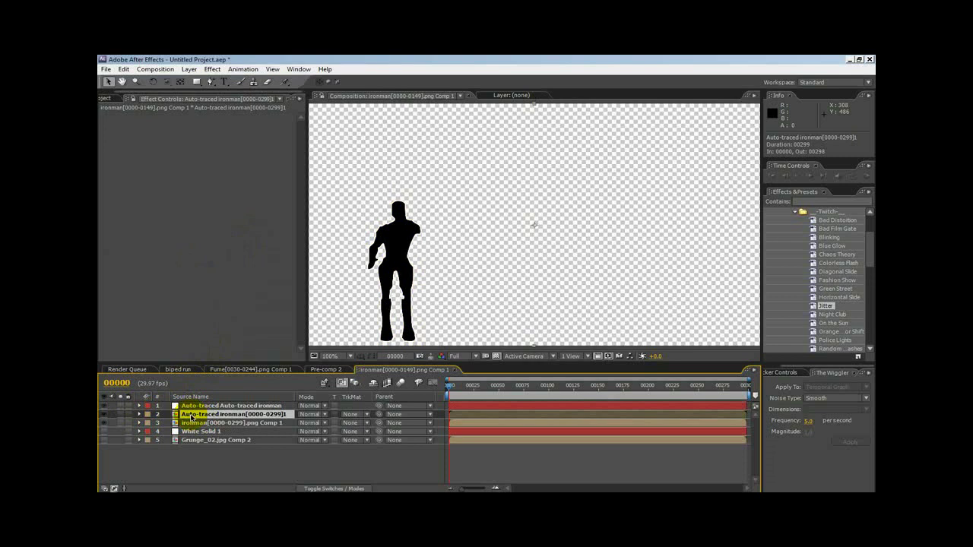
pyautogui.press('Delete')
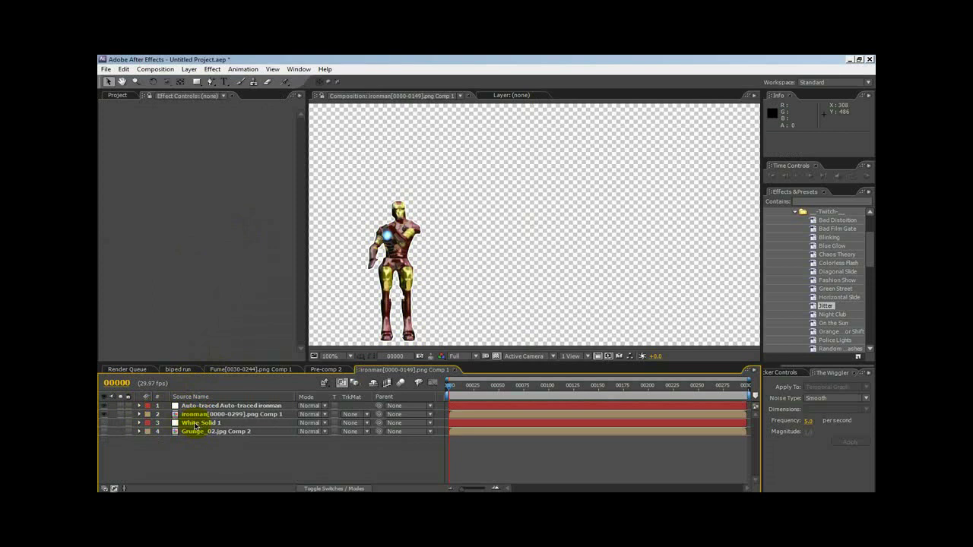
pyautogui.moveTo(205, 424); pyautogui.dragTo(203, 443)
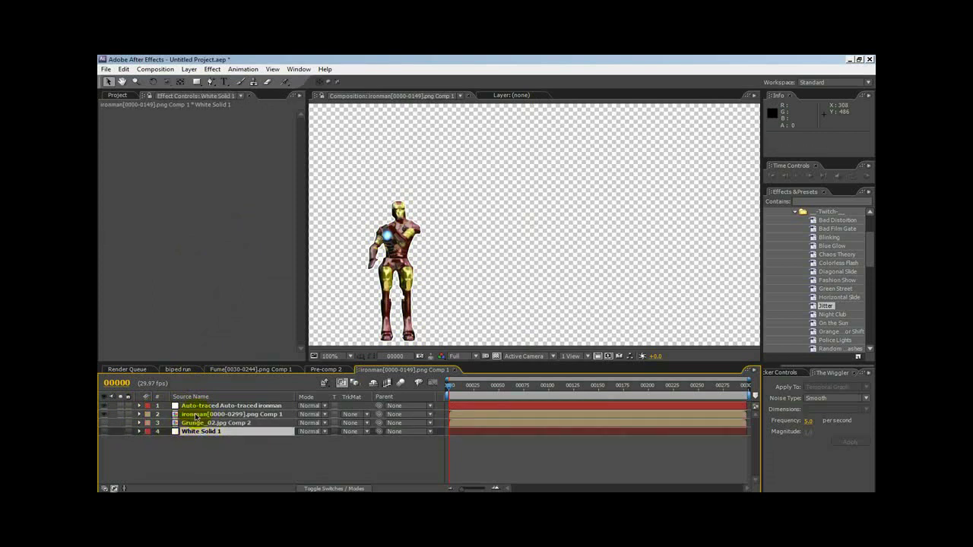
pyautogui.click(194, 416)
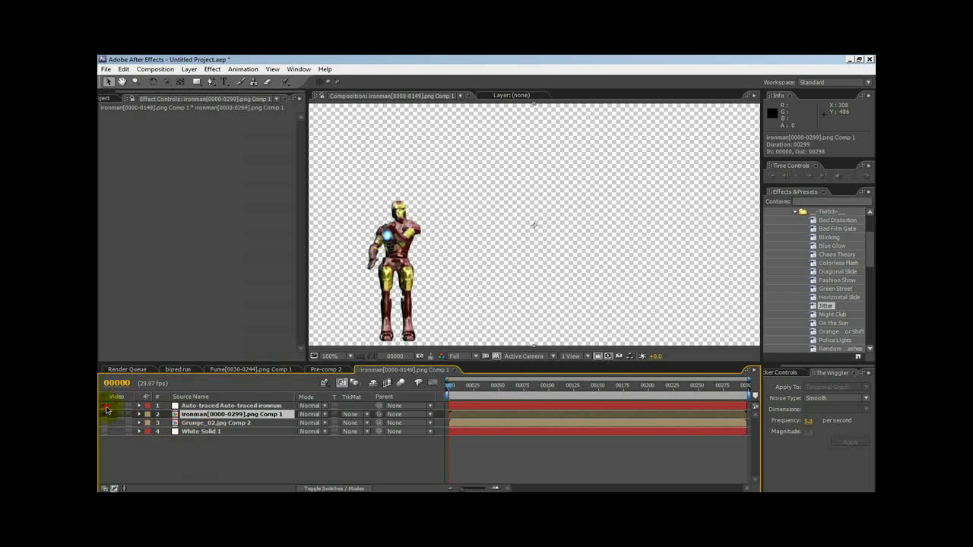
pyautogui.click(106, 409)
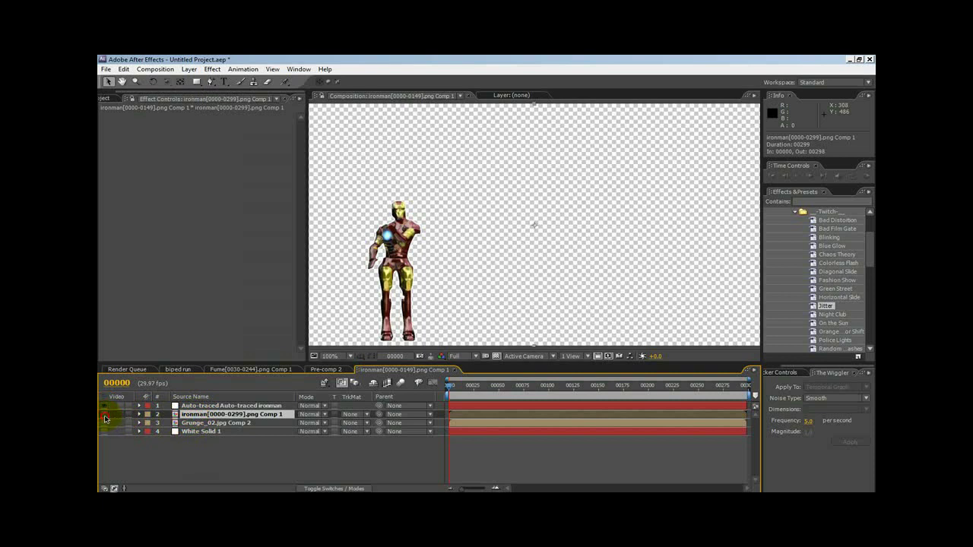
pyautogui.click(105, 416)
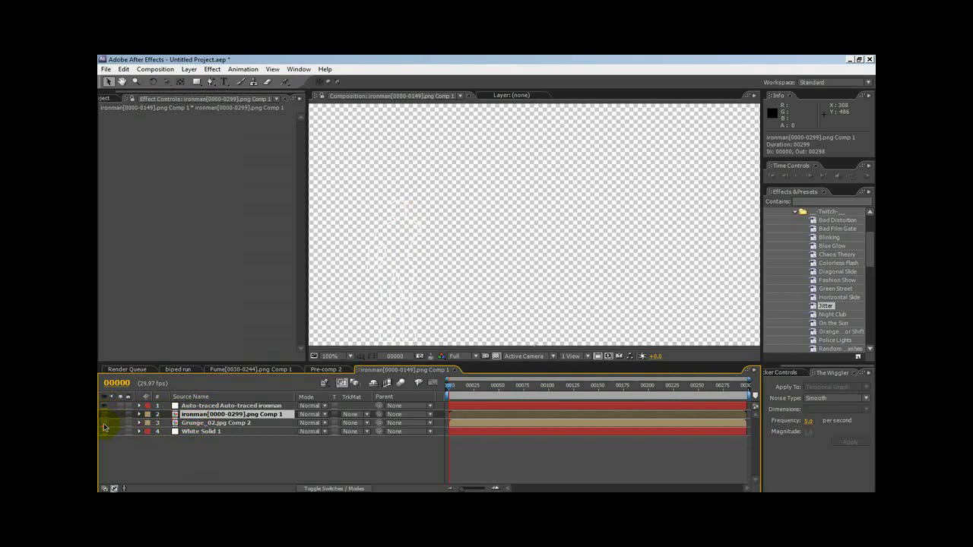
# Step: Show and select the Grunge_02.jpg Comp 2 background, then preview the outline over it
pyautogui.click(104, 423)
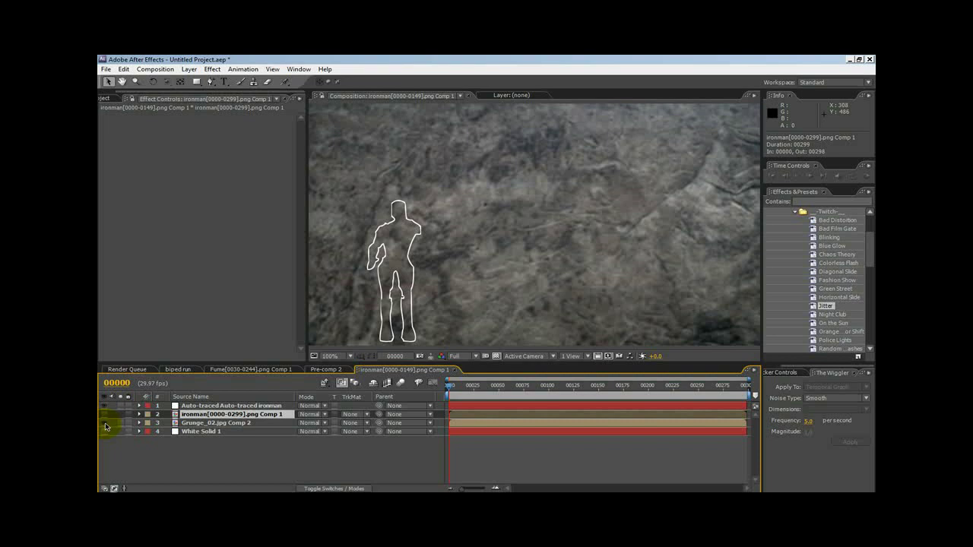
pyautogui.click(193, 423)
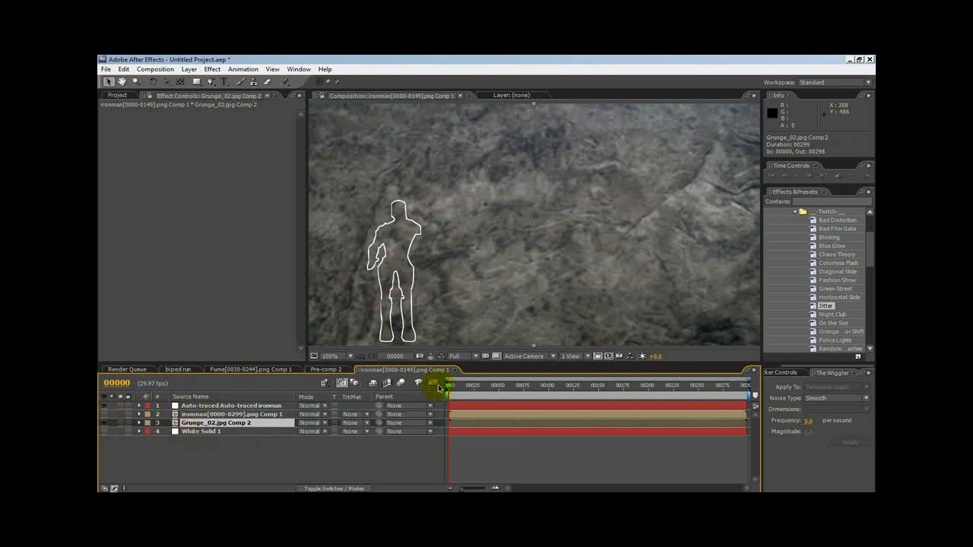
pyautogui.moveTo(450, 387); pyautogui.dragTo(417, 351)
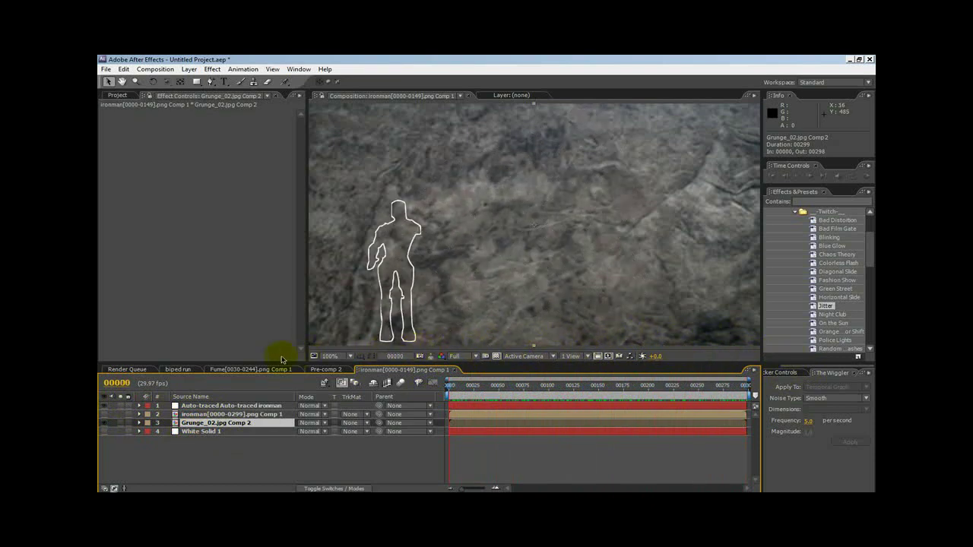
# Step: Apply Echo to the Auto-traced Auto-traced ironman layer with 14 echoes and preview the trails
pyautogui.click(202, 405)
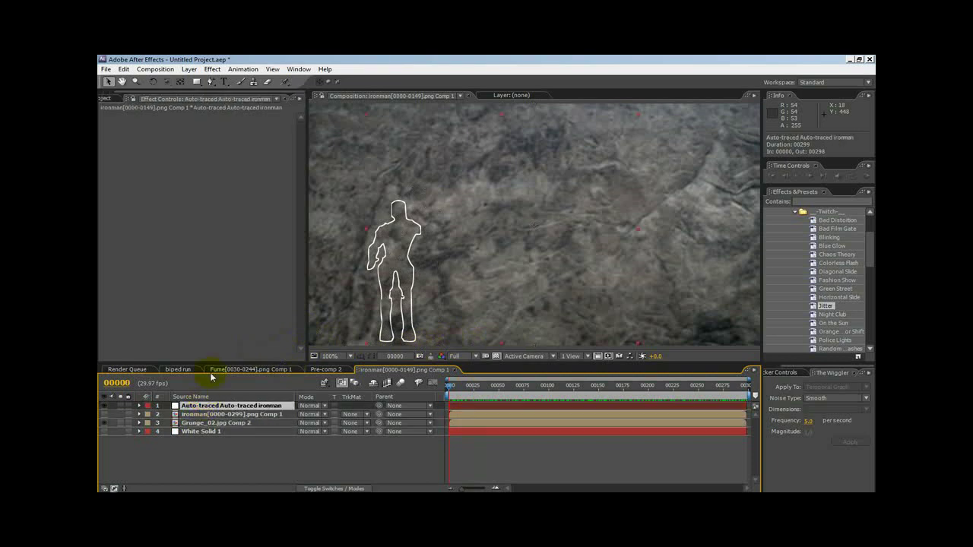
pyautogui.click(210, 70)
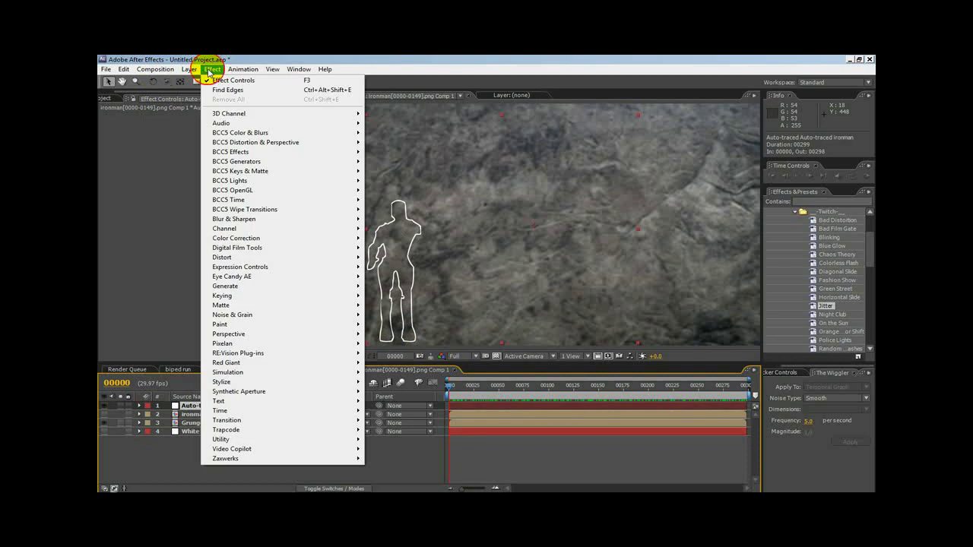
pyautogui.moveTo(289, 417)
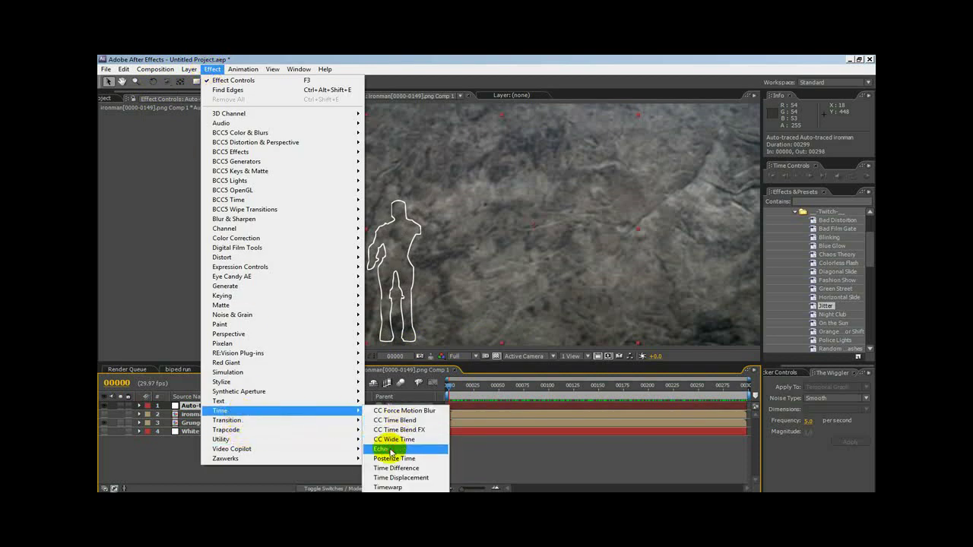
pyautogui.click(389, 449)
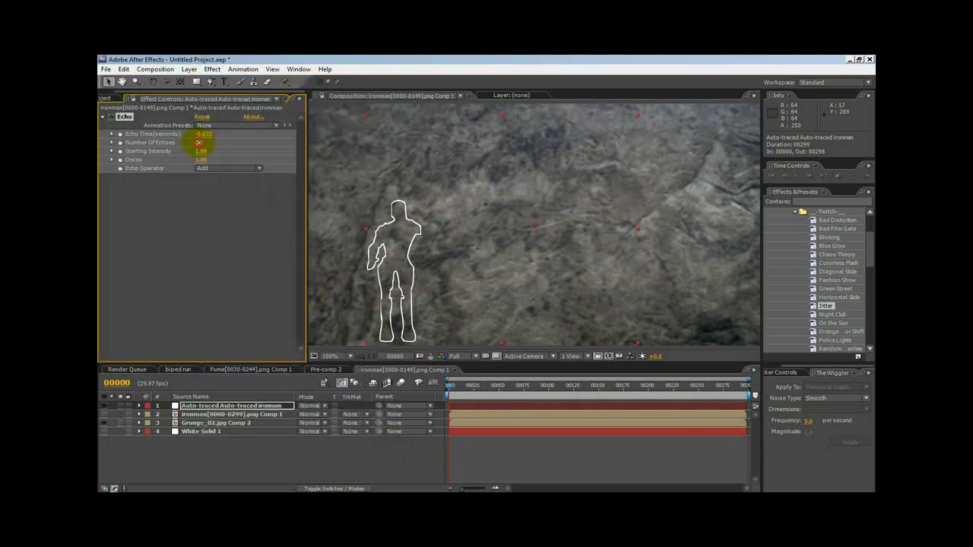
pyautogui.moveTo(198, 142); pyautogui.dragTo(203, 145)
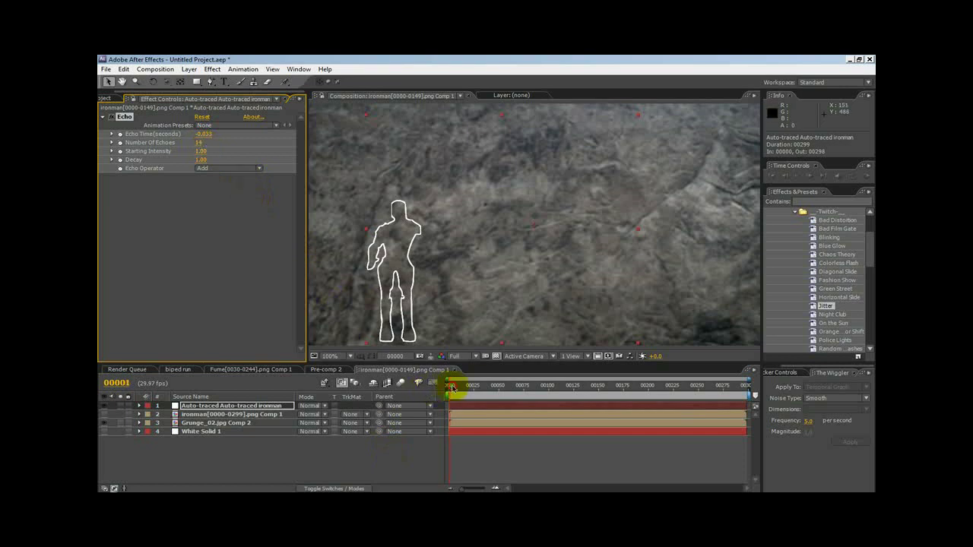
pyautogui.moveTo(451, 387); pyautogui.dragTo(629, 350)
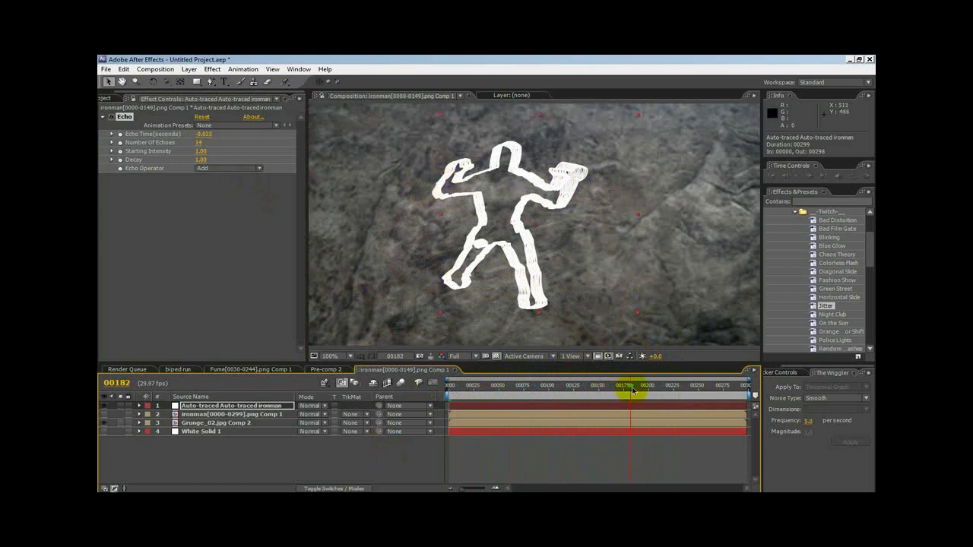
pyautogui.moveTo(632, 390); pyautogui.dragTo(632, 348)
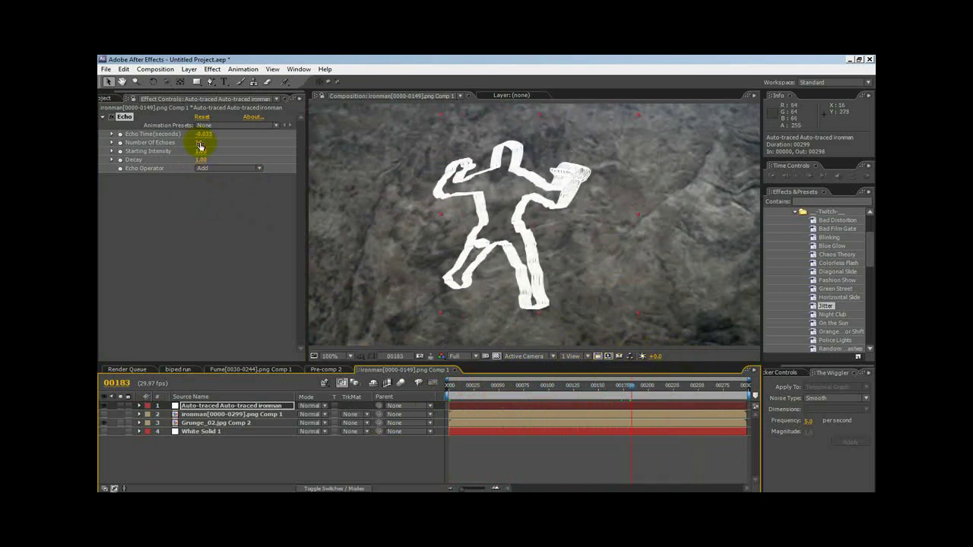
# Step: Raise Number of Echoes, lower Decay to 0.96, and scrub back to the first frame
pyautogui.moveTo(200, 145); pyautogui.dragTo(261, 145)
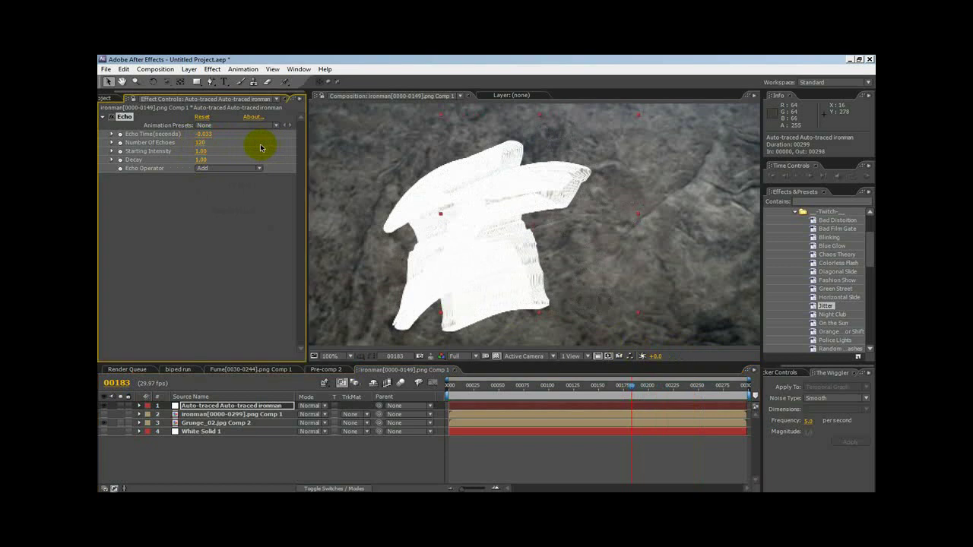
pyautogui.moveTo(201, 160); pyautogui.dragTo(199, 161)
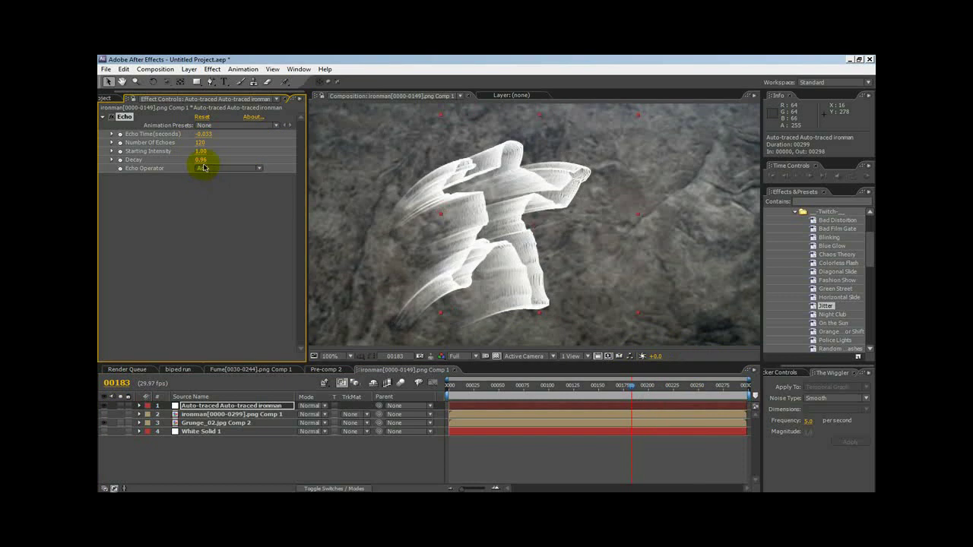
pyautogui.moveTo(627, 391)
pyautogui.mouseDown()
pyautogui.moveTo(448, 391)
pyautogui.moveTo(710, 357)
pyautogui.moveTo(523, 362)
pyautogui.mouseUp()
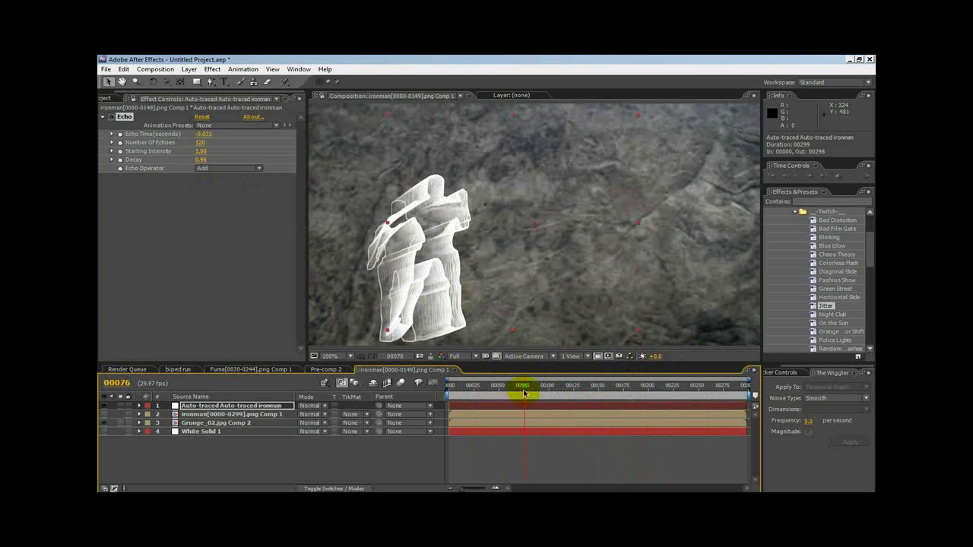
pyautogui.moveTo(525, 392); pyautogui.dragTo(419, 401)
# Step: Delete the Echo effect from the traced layer
pyautogui.click(119, 119)
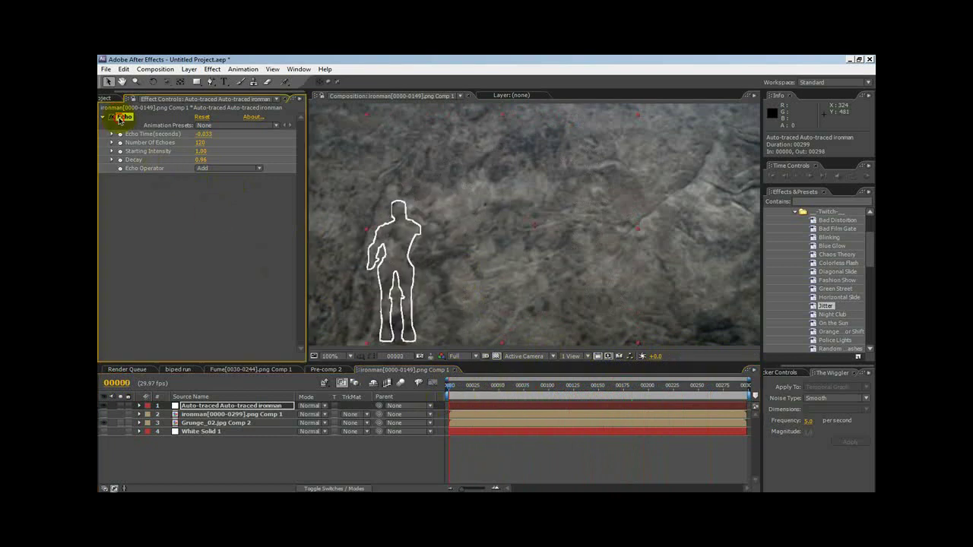
pyautogui.press('Delete')
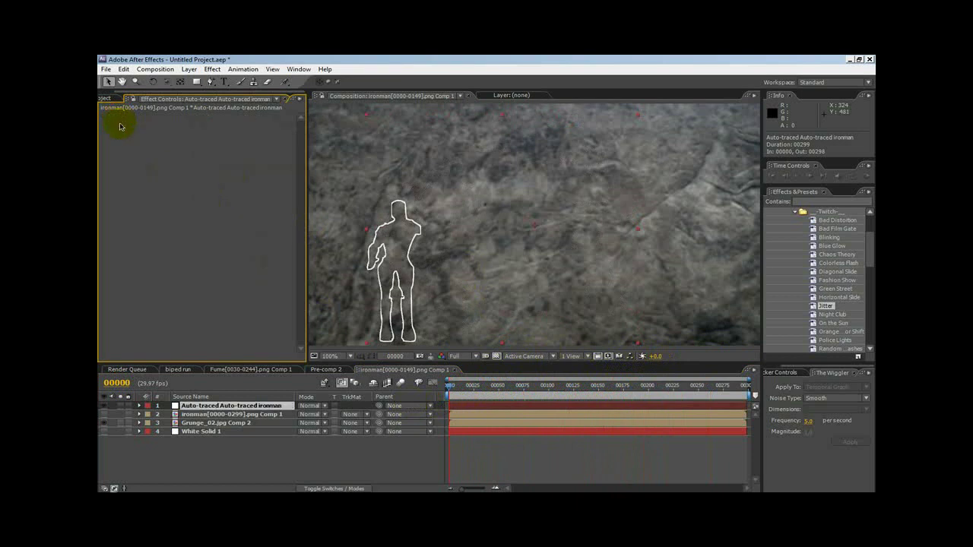
pyautogui.click(427, 397)
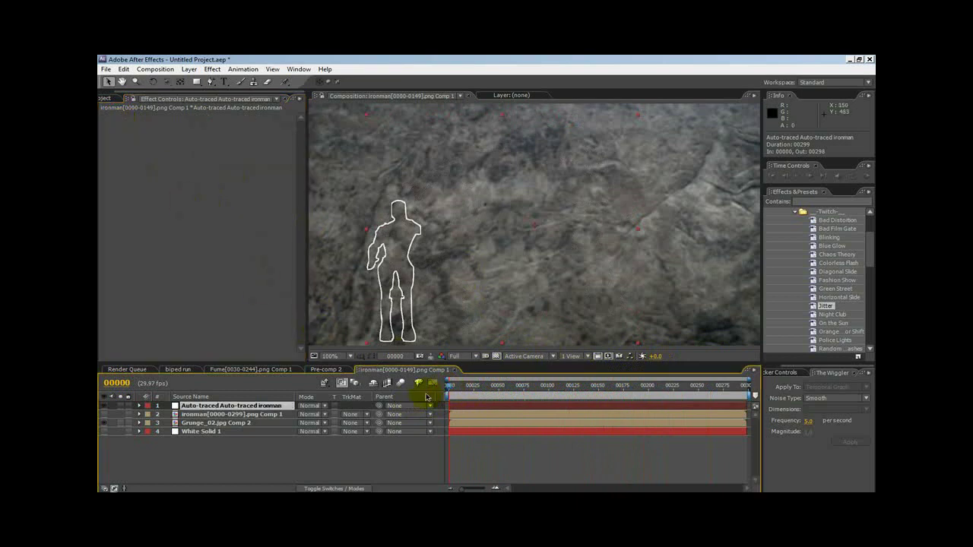